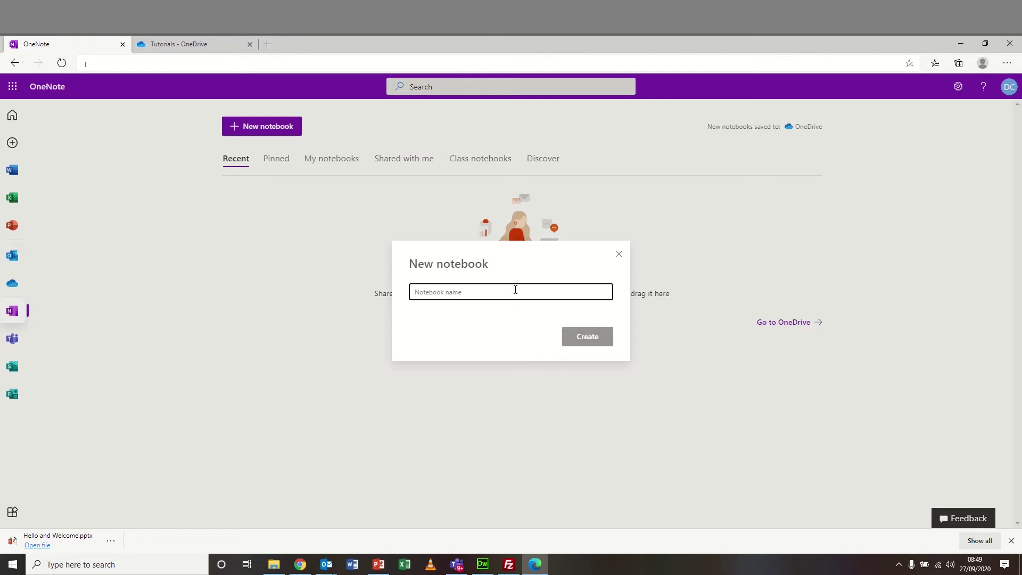
- Create a new notebook named My Personal Notebook and dismiss the download bar and the What's New notice
{"action": "type", "text": "My Per"}
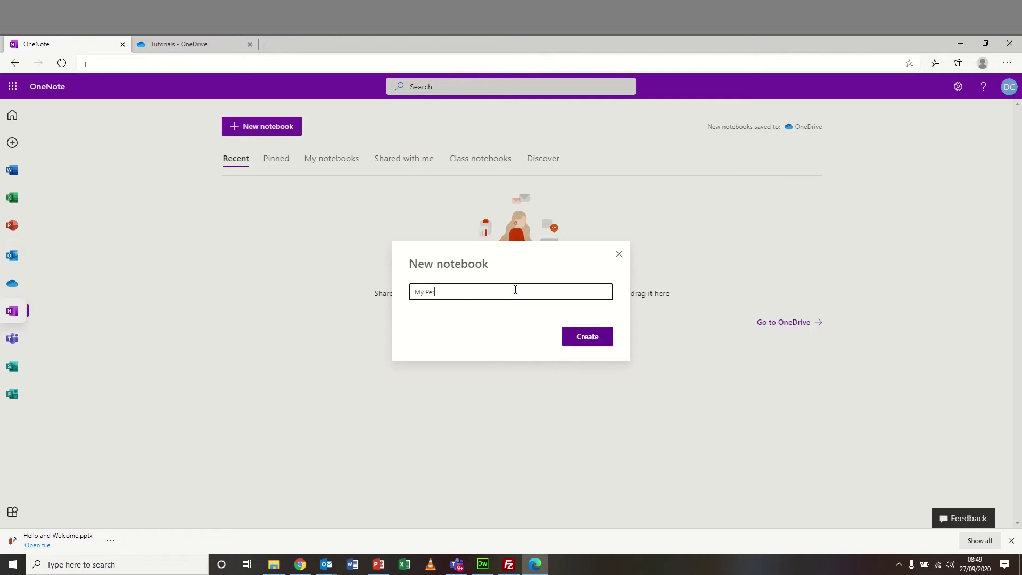
{"action": "type", "text": "sonal Notebook"}
{"action": "left_click", "coordinate": [591, 337]}
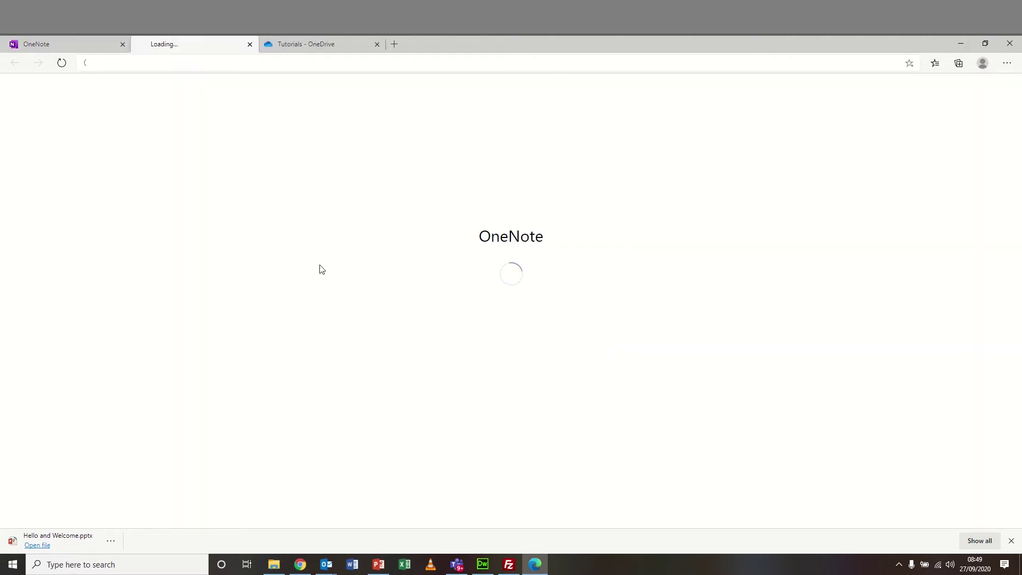
{"action": "left_click", "coordinate": [1012, 541]}
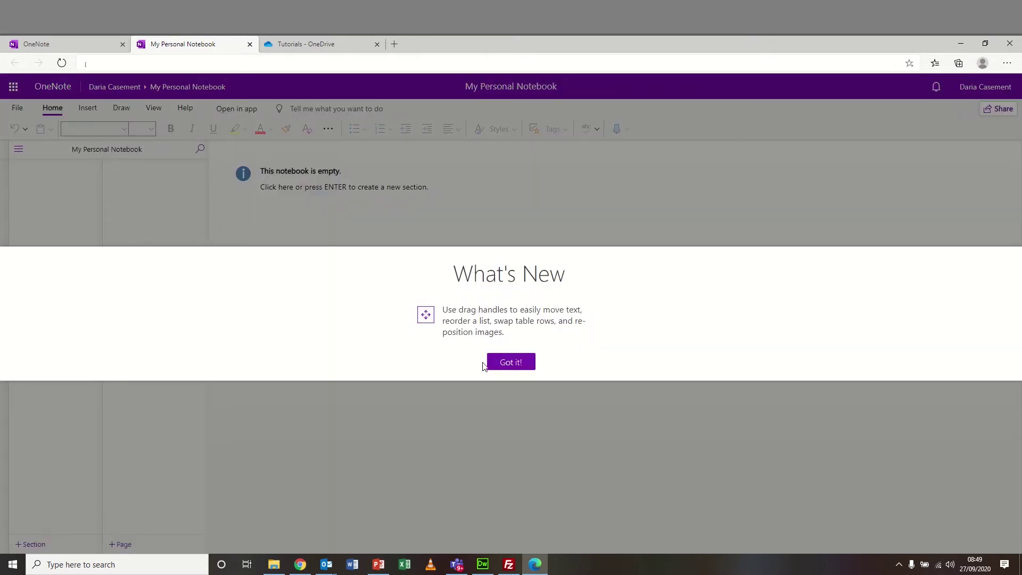
{"action": "left_click", "coordinate": [507, 364]}
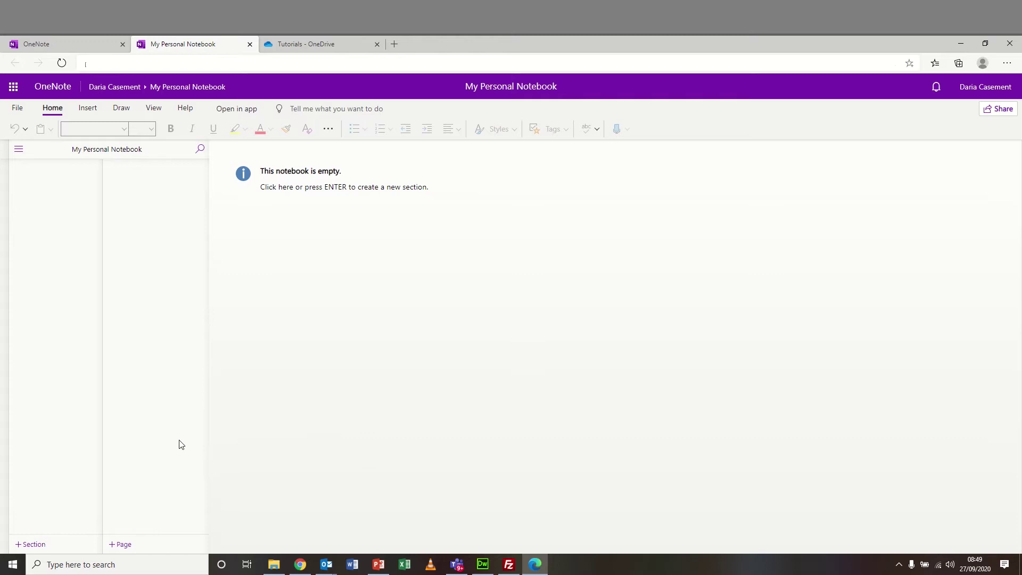
- Add two sections to the empty notebook, named Section 1 and Section 2
{"action": "left_click", "coordinate": [30, 545]}
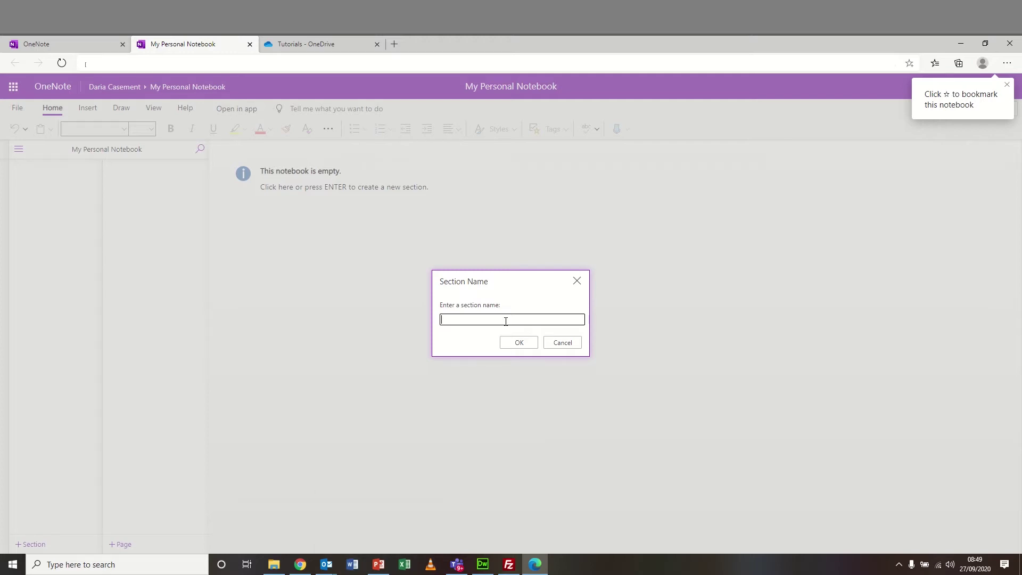
{"action": "type", "text": "Section"}
{"action": "left_click", "coordinate": [519, 341]}
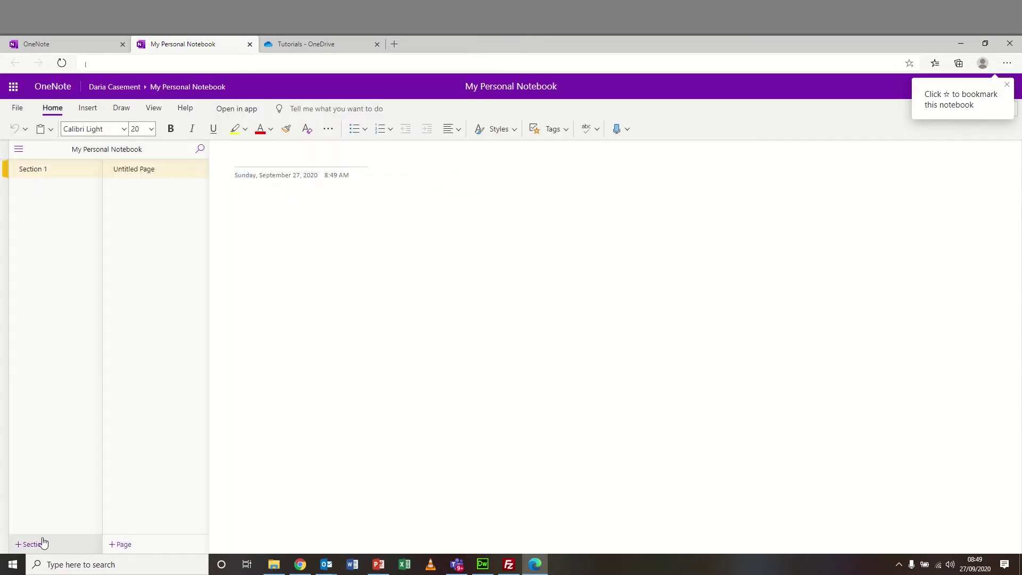
{"action": "left_click", "coordinate": [32, 543]}
{"action": "type", "text": "Section 2"}
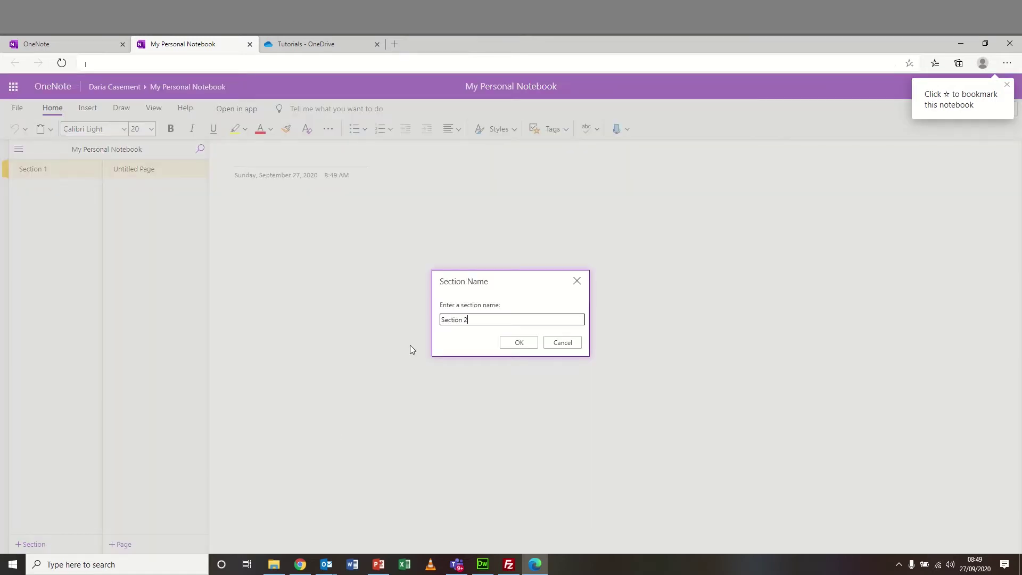
{"action": "left_click", "coordinate": [516, 343]}
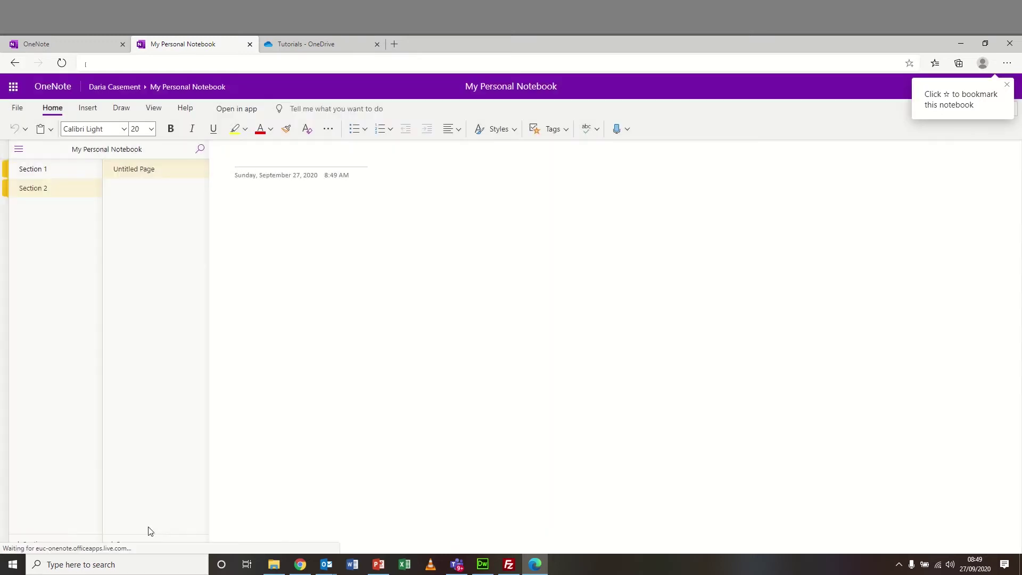
- Add three more sections to the notebook, named Section 3, Section 4 and Section 5
{"action": "left_click", "coordinate": [47, 543]}
{"action": "type", "text": "Section 3"}
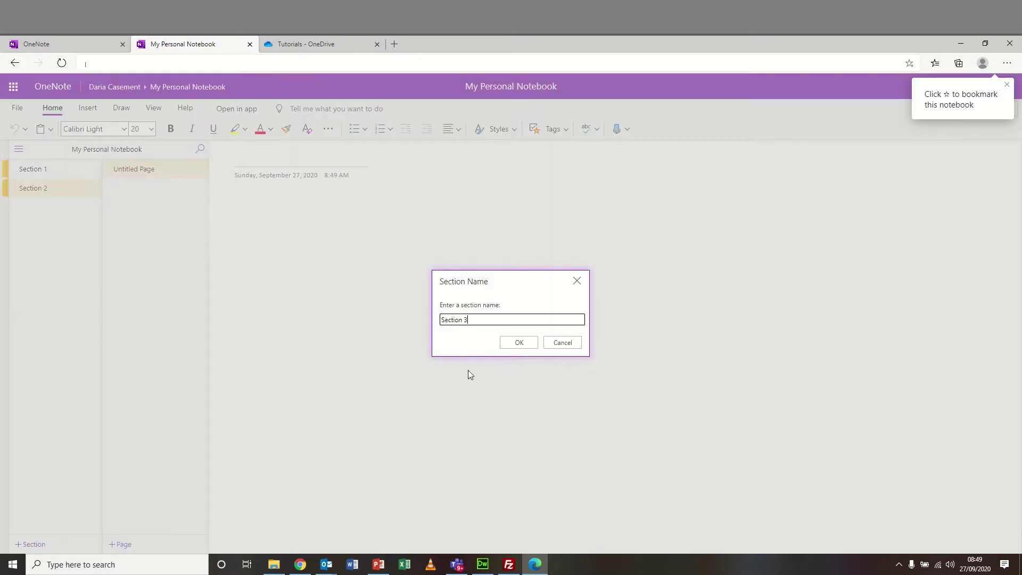
{"action": "left_click", "coordinate": [518, 344]}
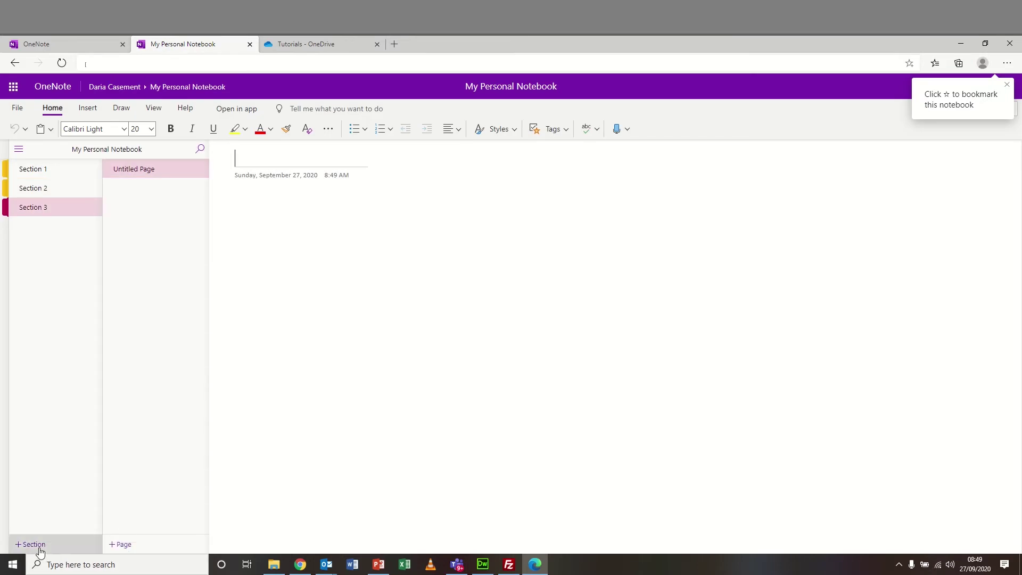
{"action": "left_click", "coordinate": [37, 547]}
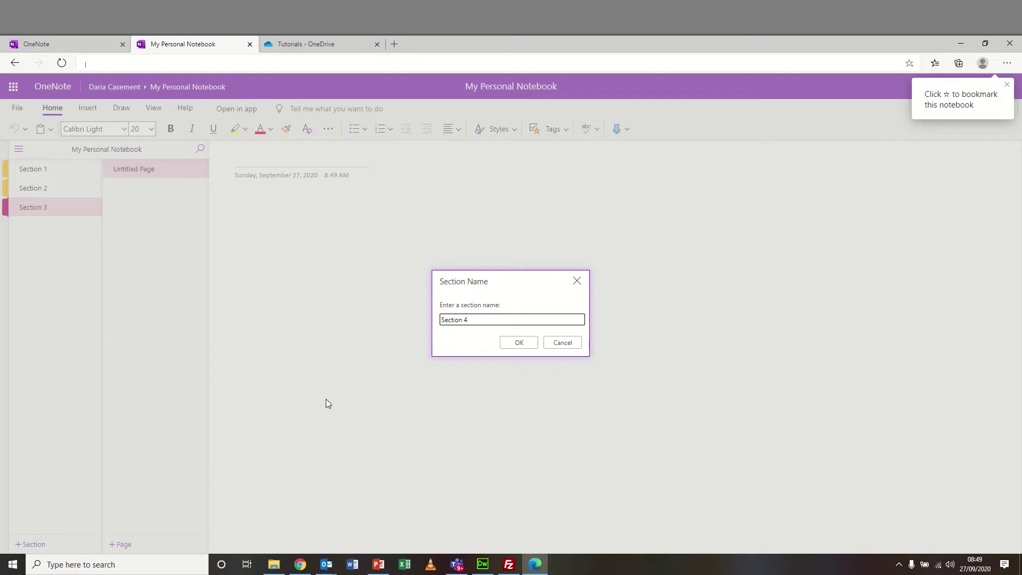
{"action": "left_click", "coordinate": [506, 344]}
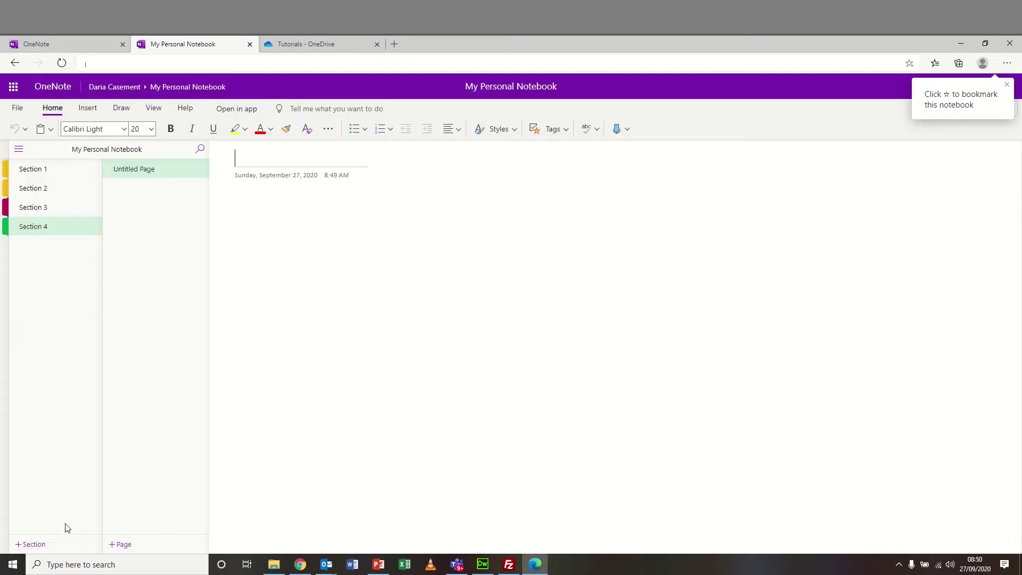
{"action": "left_click", "coordinate": [40, 544]}
{"action": "type", "text": "Section 5"}
{"action": "left_click", "coordinate": [519, 342]}
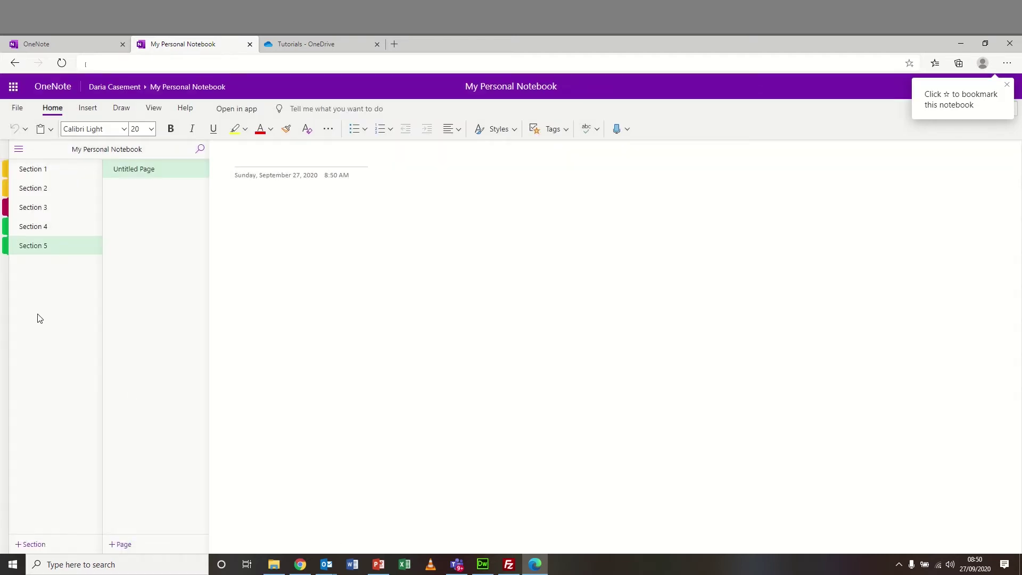
{"action": "left_click", "coordinate": [39, 170]}
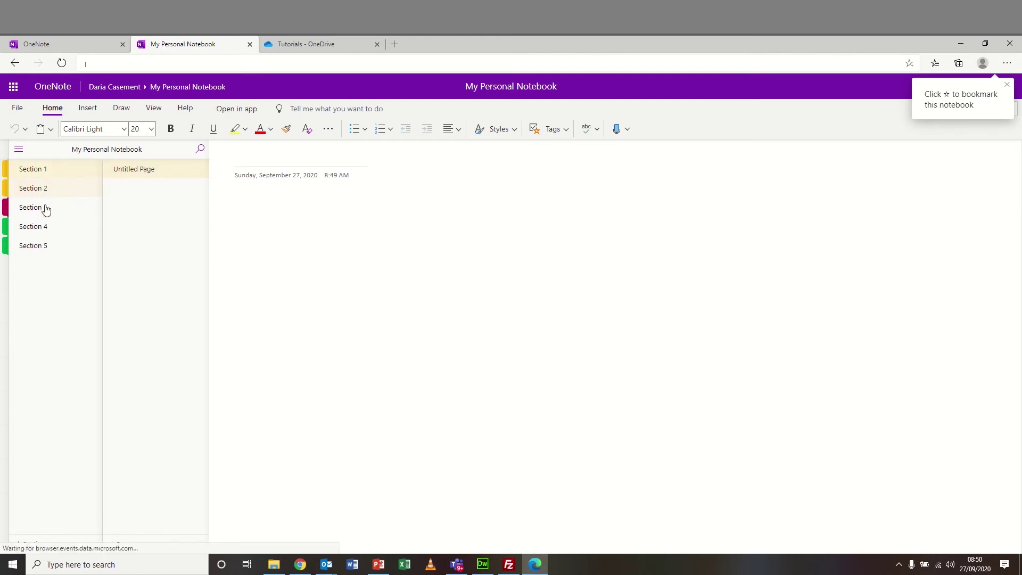
{"action": "left_click", "coordinate": [45, 209]}
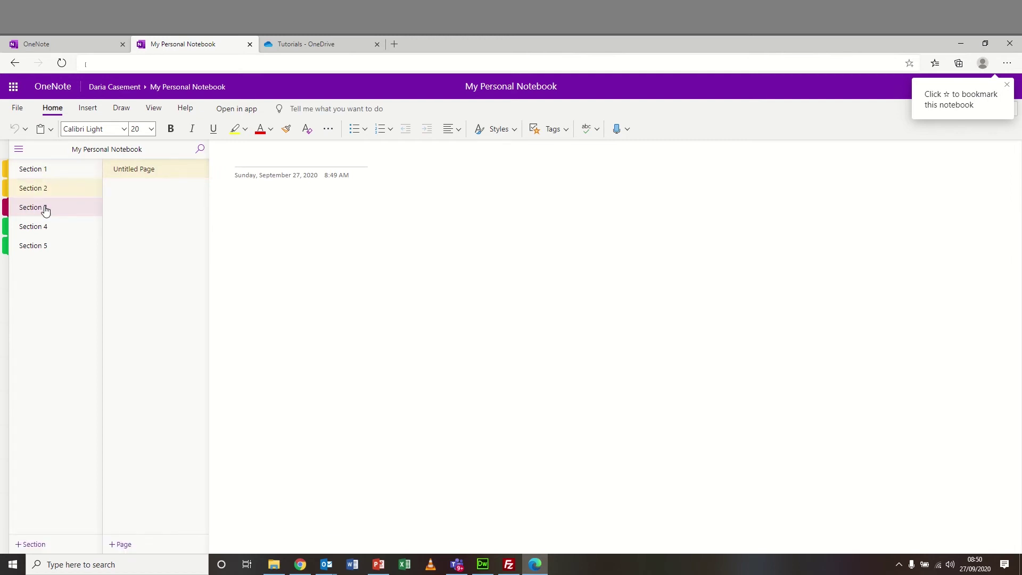
{"action": "left_click", "coordinate": [46, 250]}
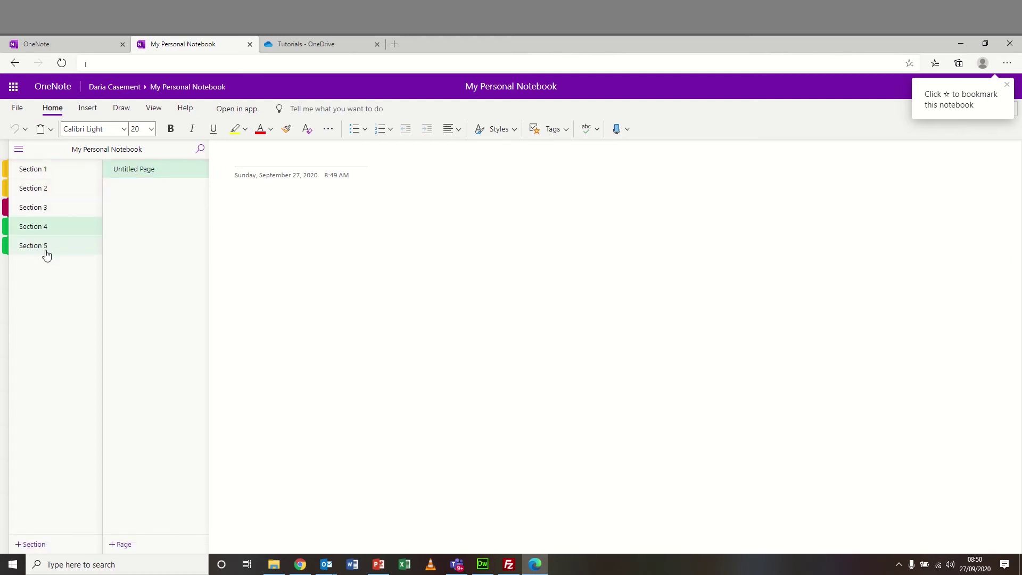
{"action": "left_click", "coordinate": [51, 207]}
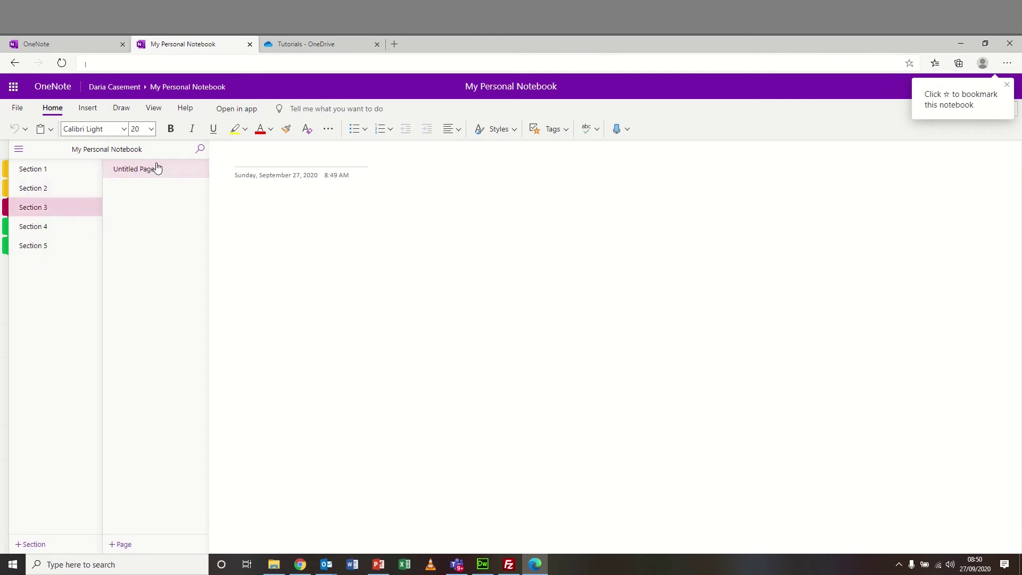
- Set the section color of Section 1 to Blue Mist and of Section 4 to Purple Mist
{"action": "left_click", "coordinate": [62, 173]}
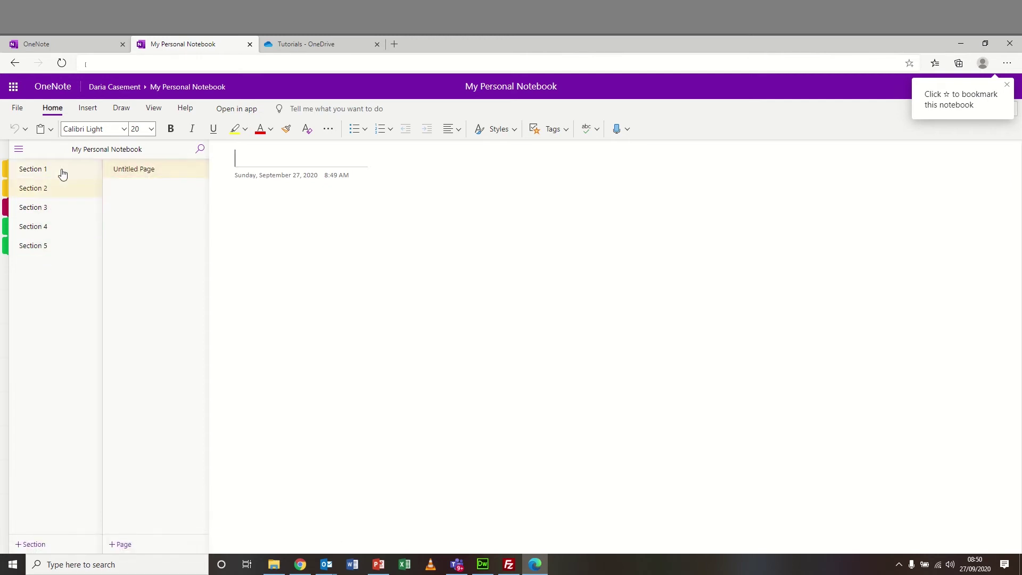
{"action": "right_click", "coordinate": [62, 173]}
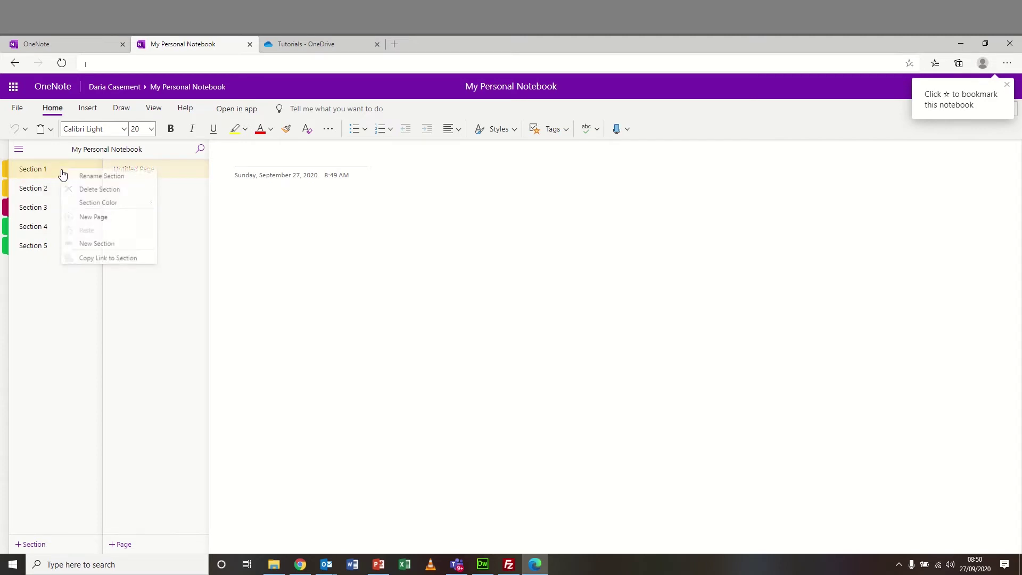
{"action": "mouse_move", "coordinate": [99, 206]}
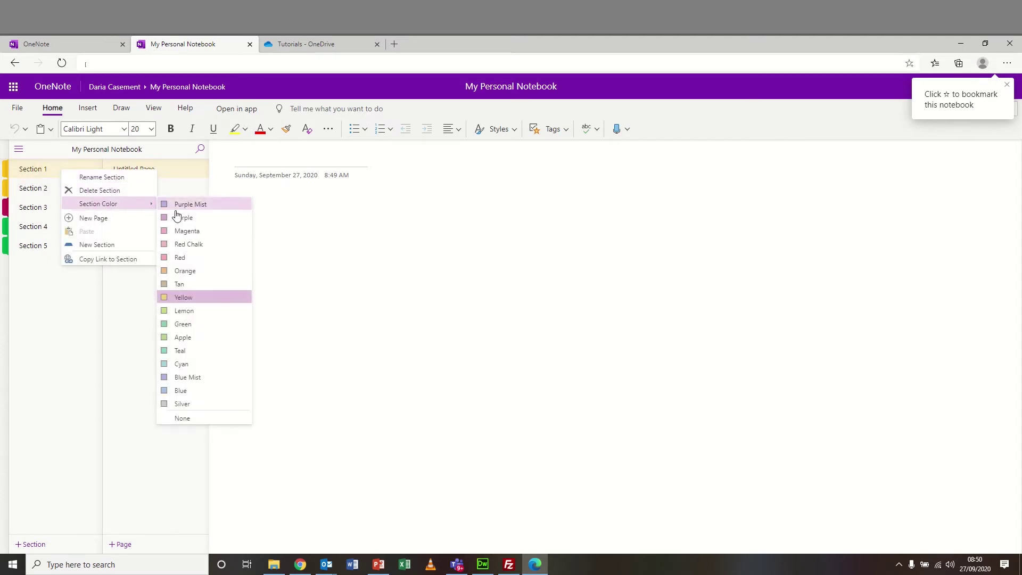
{"action": "left_click", "coordinate": [191, 377]}
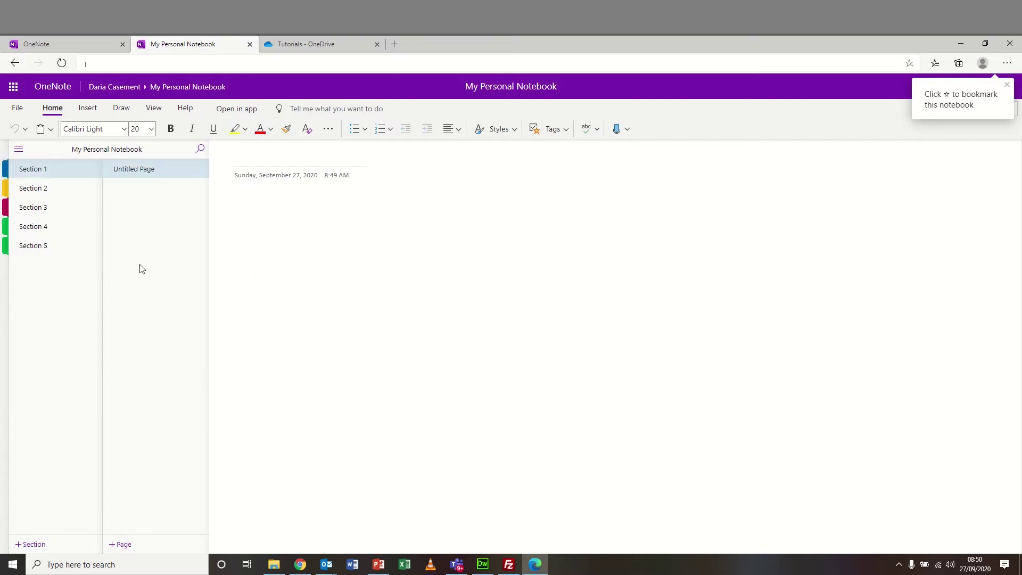
{"action": "right_click", "coordinate": [50, 235]}
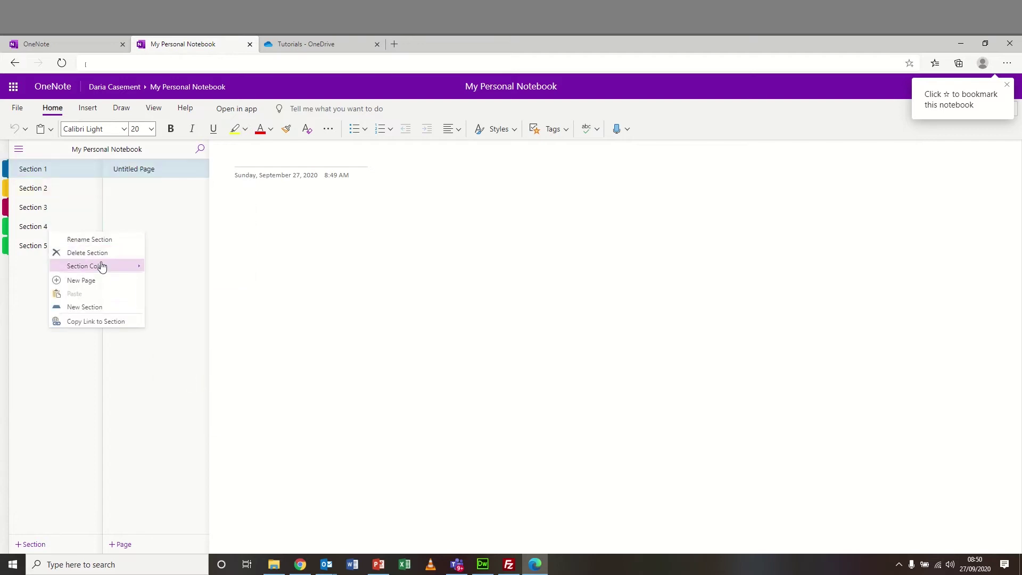
{"action": "mouse_move", "coordinate": [114, 266]}
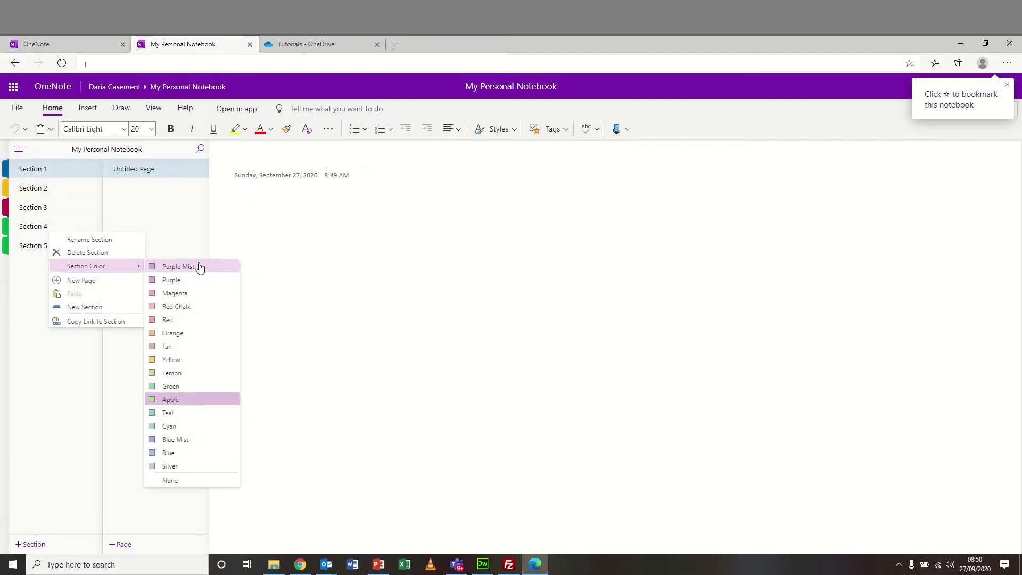
{"action": "left_click", "coordinate": [199, 266]}
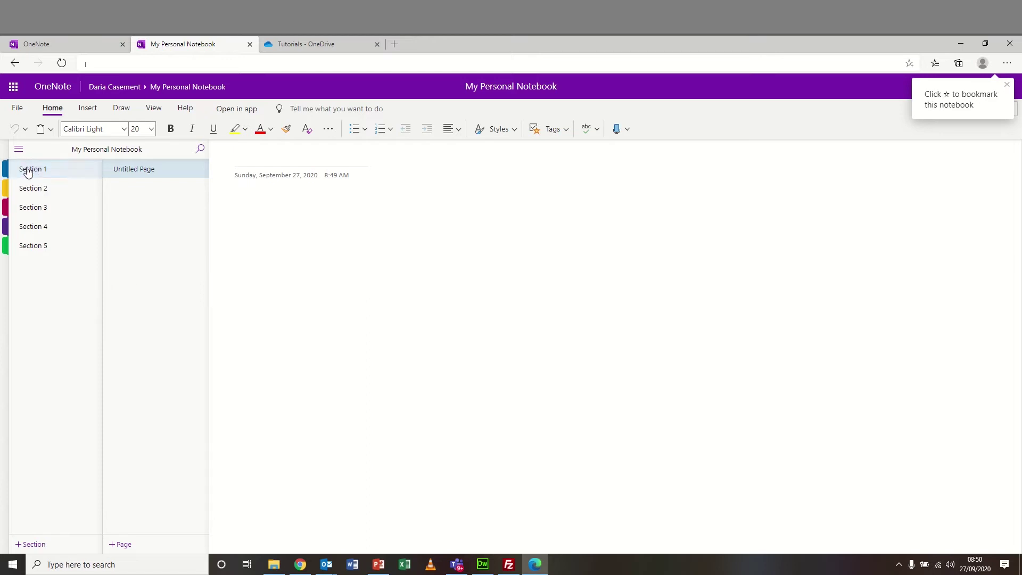
{"action": "left_click", "coordinate": [33, 190]}
{"action": "left_click", "coordinate": [41, 206]}
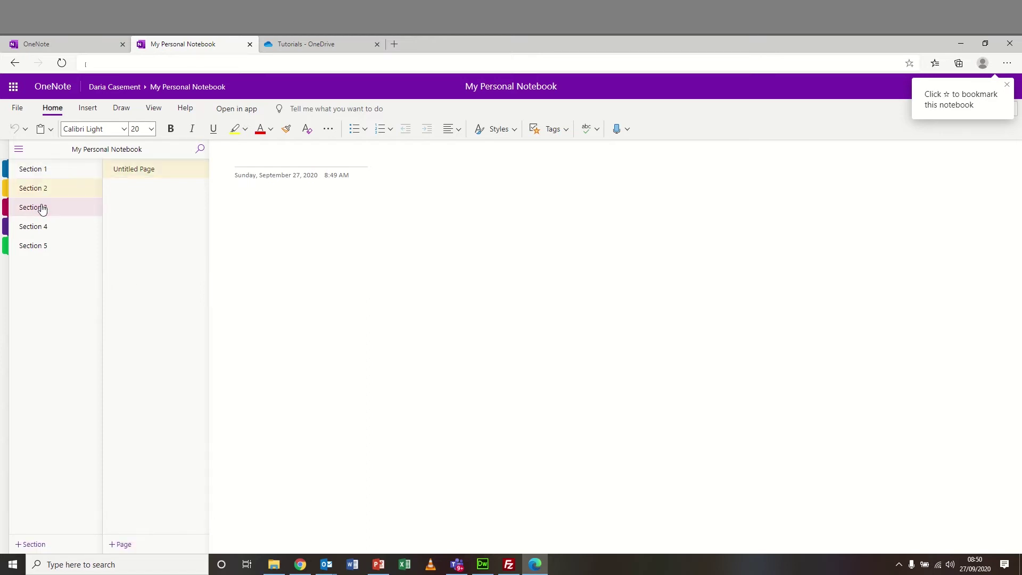
{"action": "left_click", "coordinate": [45, 229]}
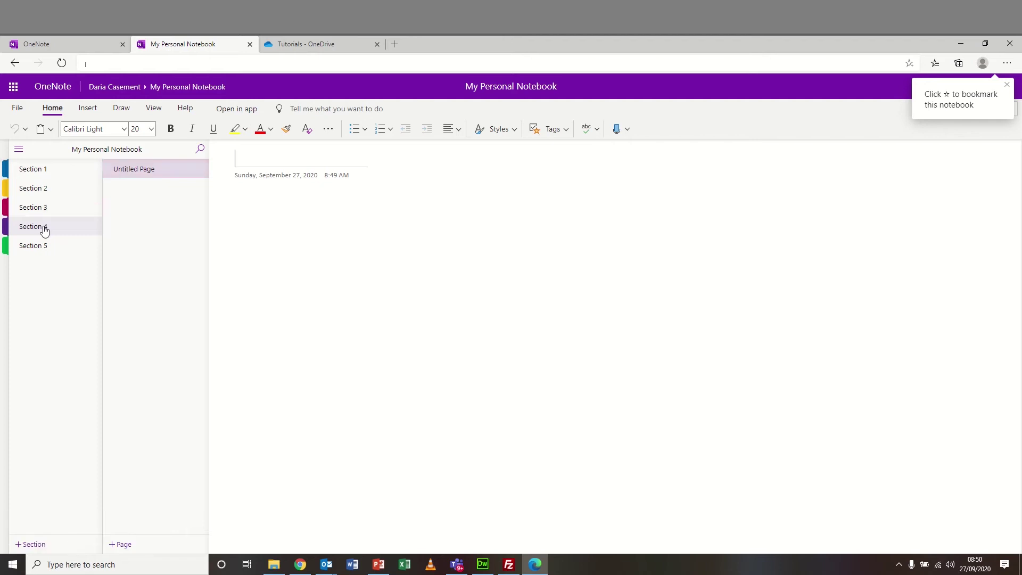
{"action": "left_click", "coordinate": [45, 247]}
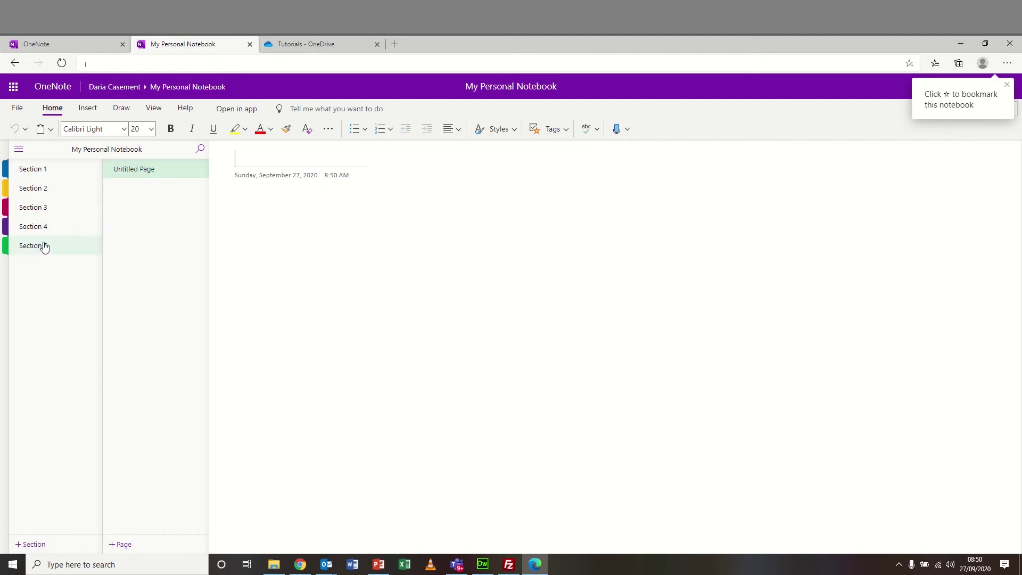
- In Section 1, title the untitled page "Default page" and add a second page titled "Page 2"
{"action": "left_click", "coordinate": [41, 169]}
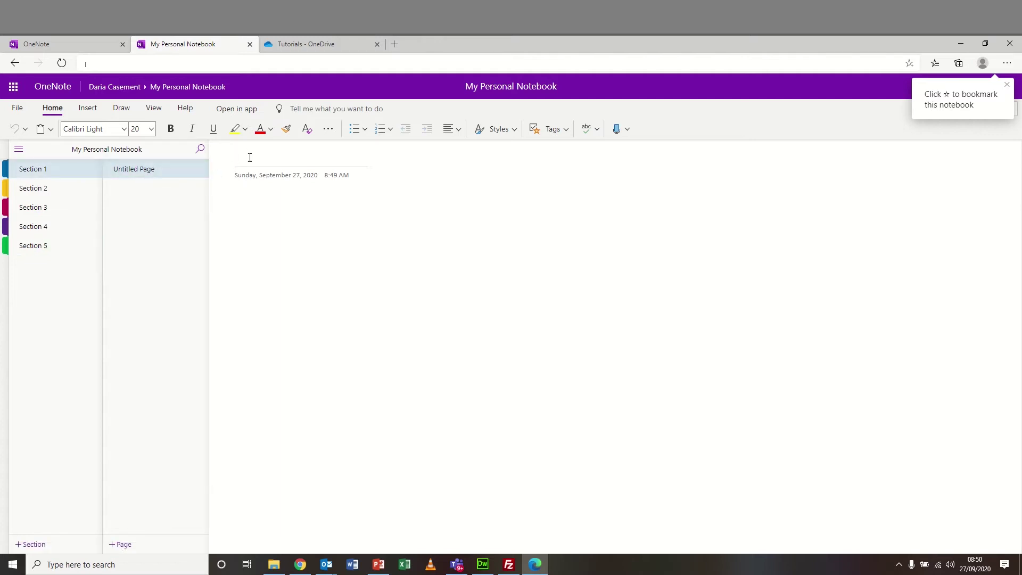
{"action": "type", "text": "Default page"}
{"action": "left_click", "coordinate": [126, 544]}
{"action": "type", "text": "Page 2"}
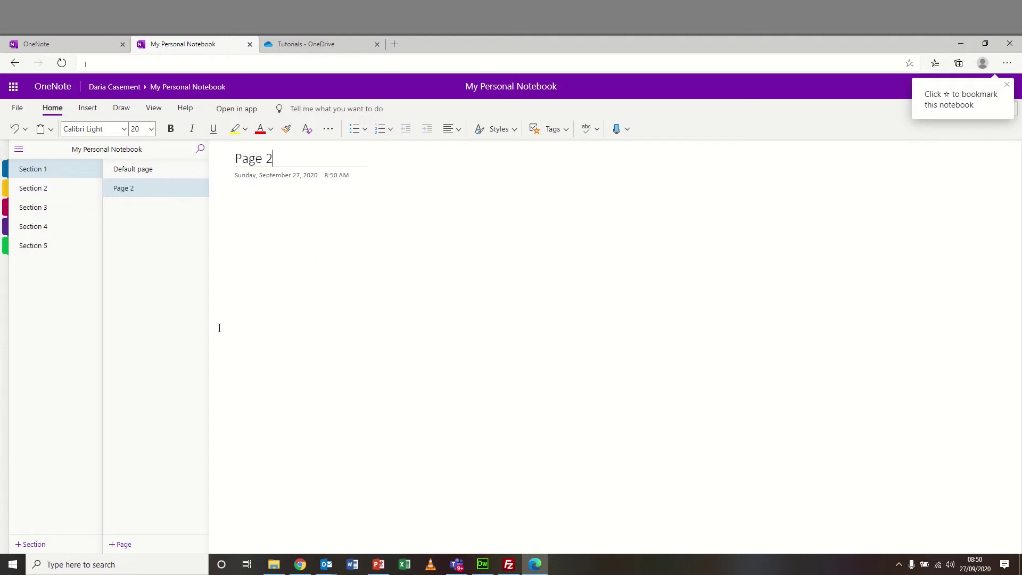
- Add a third page to Section 1 and title it "Page 3"
{"action": "left_click", "coordinate": [123, 544]}
{"action": "type", "text": "Pag3"}
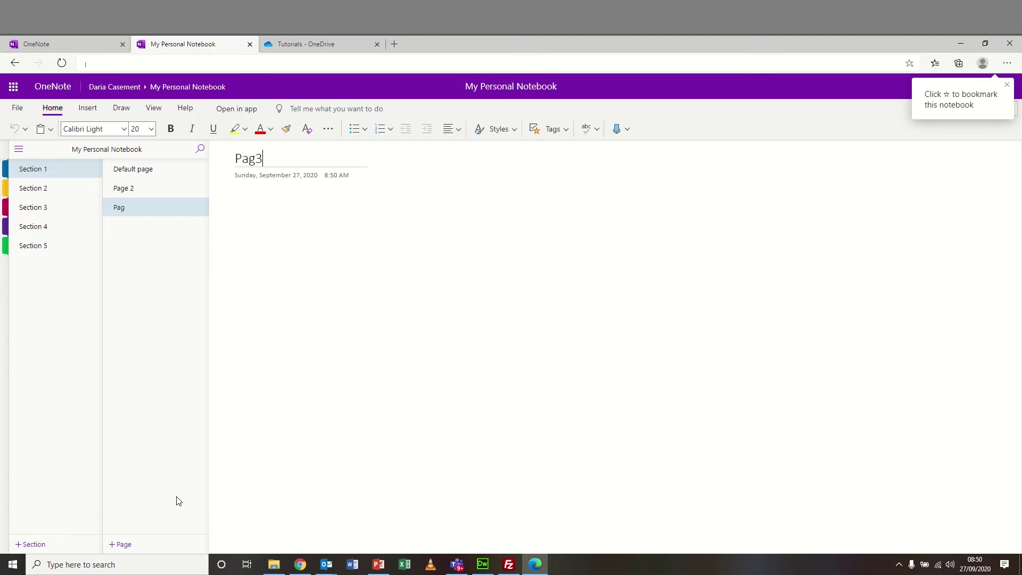
{"action": "key", "text": "BackSpace"}
{"action": "type", "text": "e 3"}
{"action": "mouse_move", "coordinate": [137, 210]}
{"action": "left_mouse_down"}
{"action": "mouse_move", "coordinate": [140, 179]}
{"action": "mouse_move", "coordinate": [146, 213]}
{"action": "left_mouse_up"}
{"action": "mouse_move", "coordinate": [142, 171]}
{"action": "left_mouse_down"}
{"action": "mouse_move", "coordinate": [154, 210]}
{"action": "mouse_move", "coordinate": [139, 219]}
{"action": "mouse_move", "coordinate": [135, 206]}
{"action": "mouse_move", "coordinate": [150, 190]}
{"action": "mouse_move", "coordinate": [143, 166]}
{"action": "left_mouse_up"}
{"action": "left_click", "coordinate": [37, 191]}
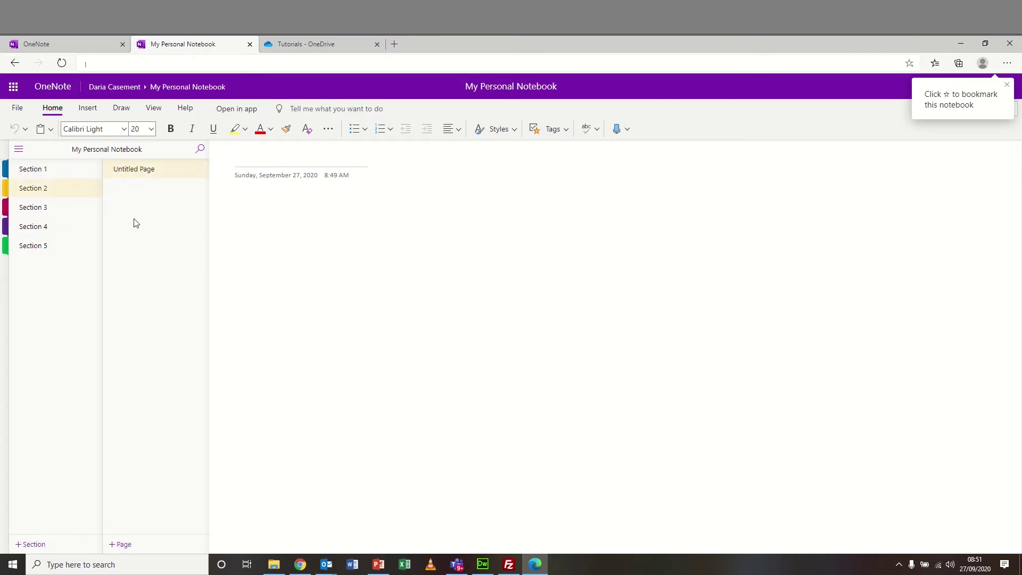
- Return to the Default page of Section 1 and write "Type up a message" in the body below its title
{"action": "left_click", "coordinate": [50, 170]}
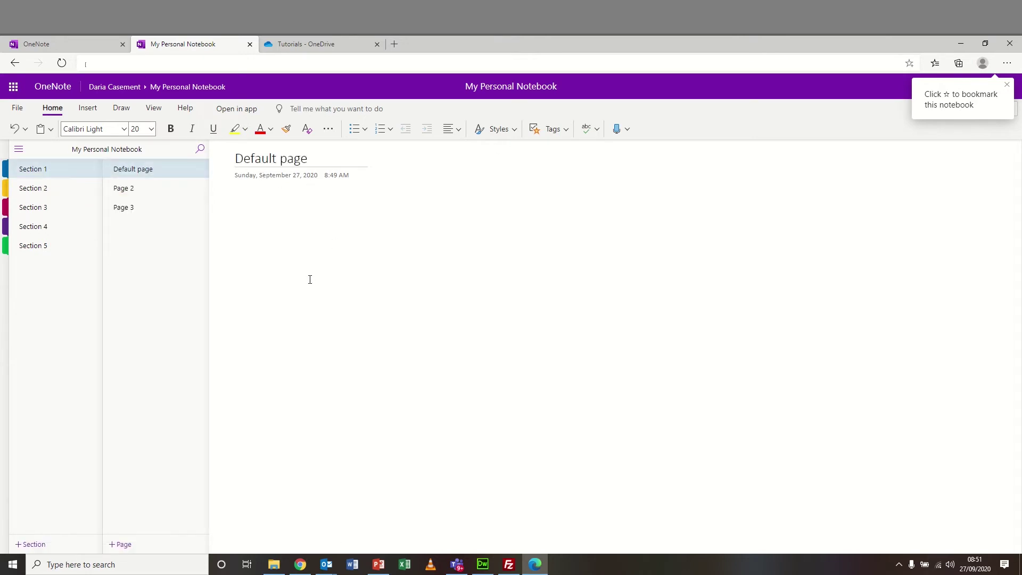
{"action": "key", "text": "Return"}
{"action": "type", "text": "Type up a message"}
- Add a separate note reading "Type up something else" right of the first message, and move it up roughly level with that message
{"action": "left_click", "coordinate": [739, 317]}
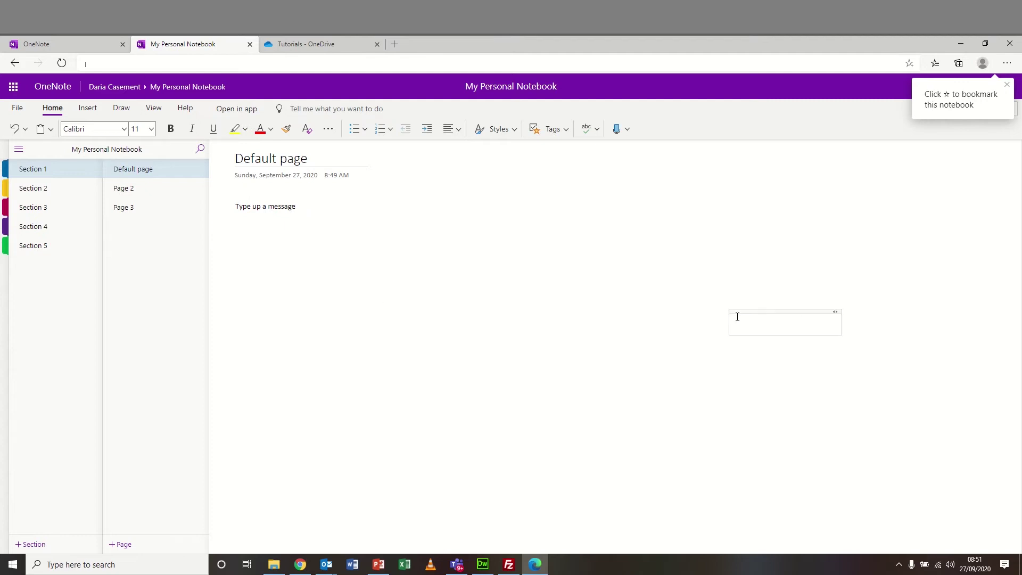
{"action": "type", "text": "Type up something else"}
{"action": "left_click_drag", "start_coordinate": [769, 312], "coordinate": [721, 192]}
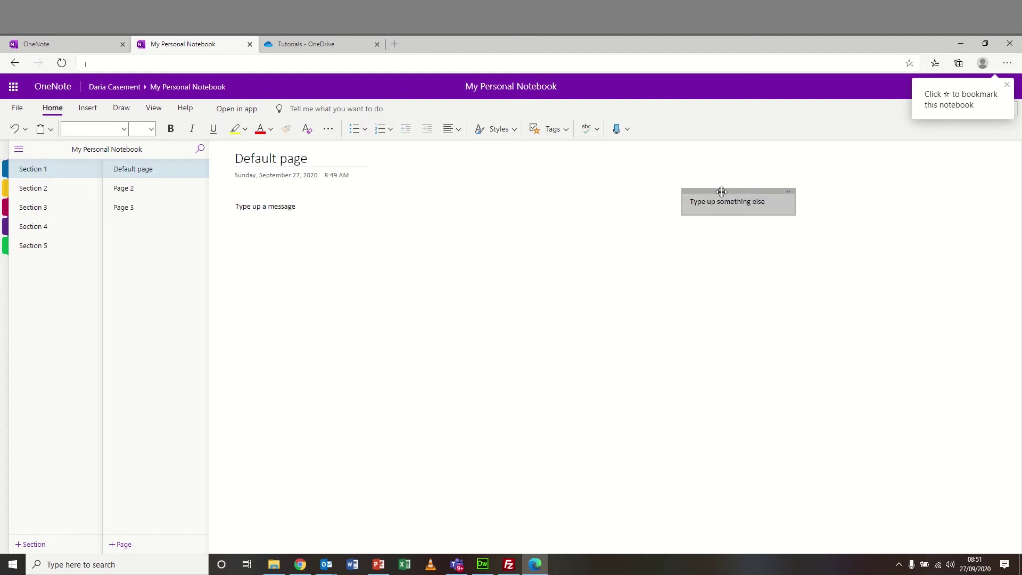
{"action": "left_click", "coordinate": [678, 244]}
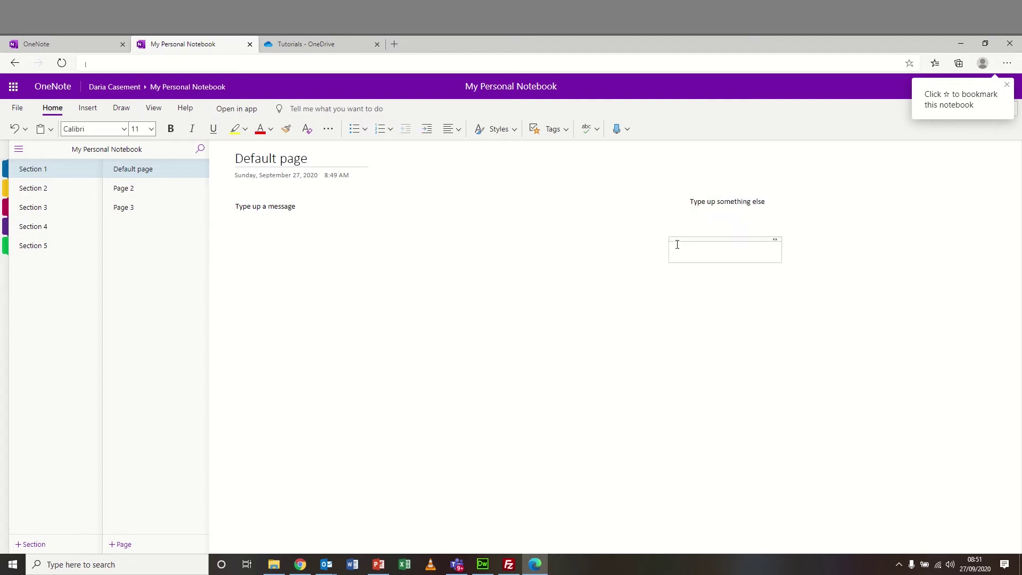
- Add three separate notes reading "Reminder 1", "Reminder 3" and "Reminder 2" in the empty area of the Default page
{"action": "type", "text": "Reminder 1"}
{"action": "left_click", "coordinate": [586, 320]}
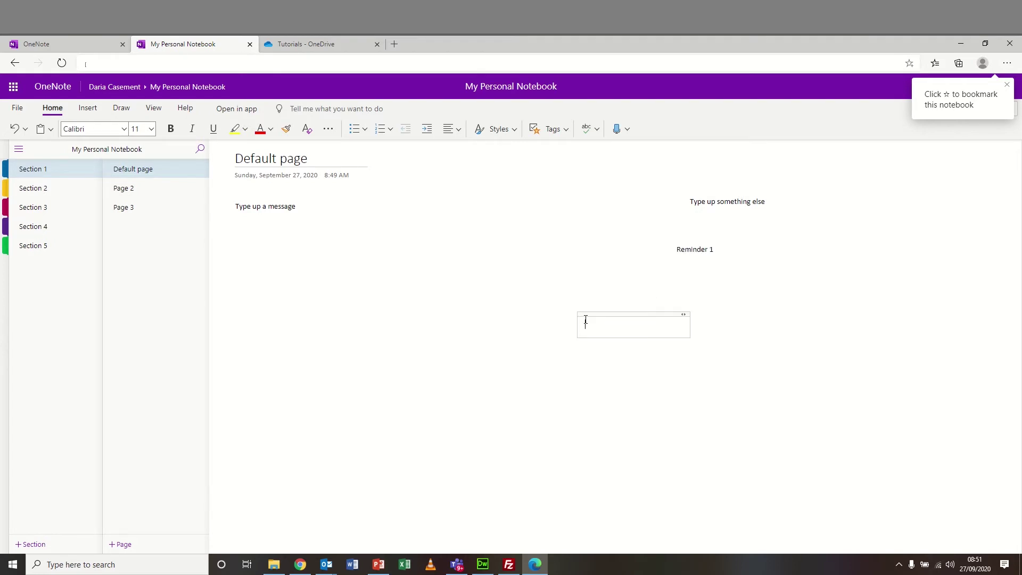
{"action": "type", "text": "Reminder 3"}
{"action": "left_click", "coordinate": [427, 323]}
{"action": "type", "text": "Remidn"}
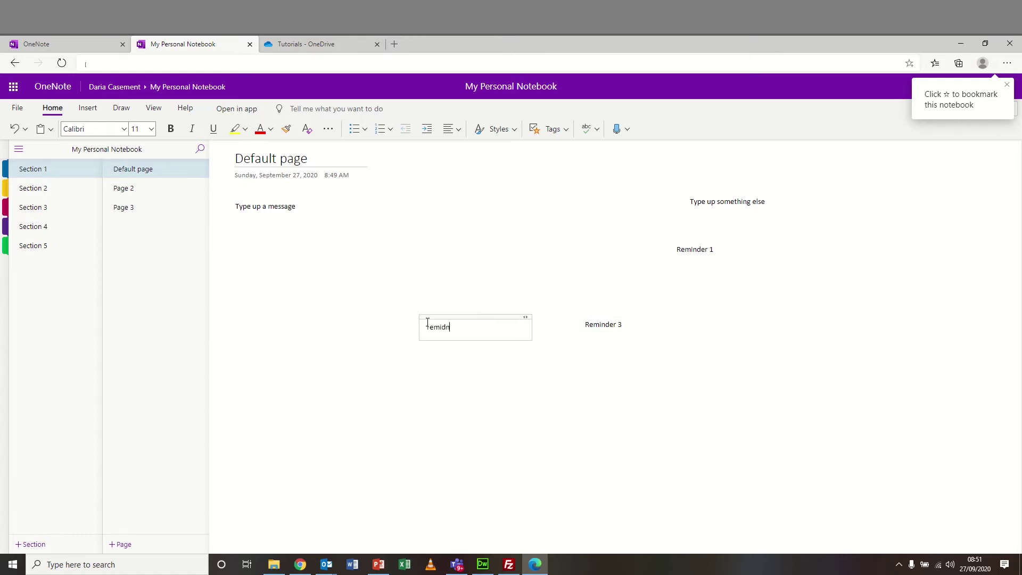
{"action": "key", "text": "BackSpace"}
{"action": "key", "text": "BackSpace"}
{"action": "type", "text": "nder 2"}
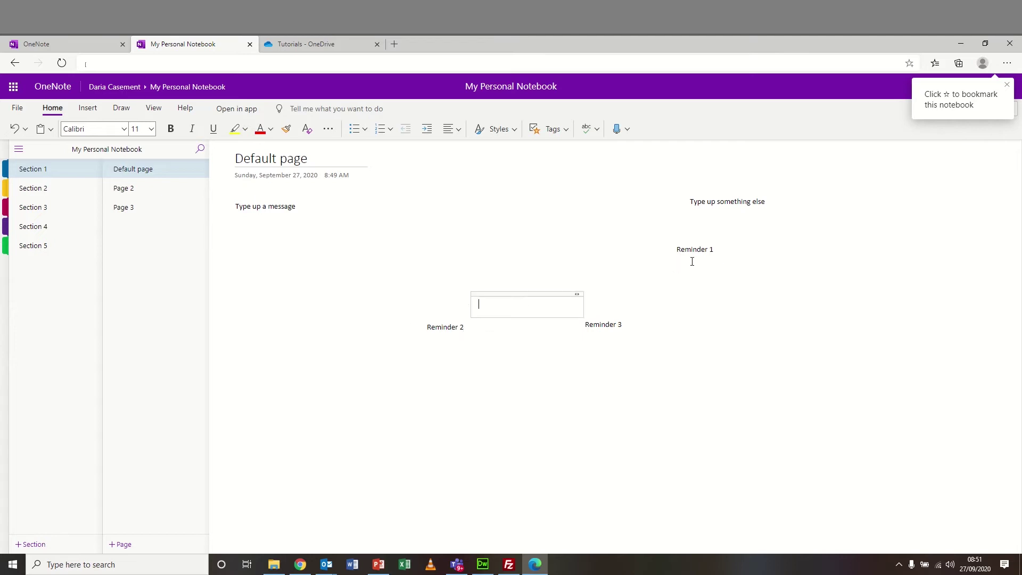
- Stack the Reminder 1, Reminder 2 and Reminder 3 notes in order in a column between the two message notes
{"action": "left_click_drag", "start_coordinate": [698, 237], "coordinate": [501, 205]}
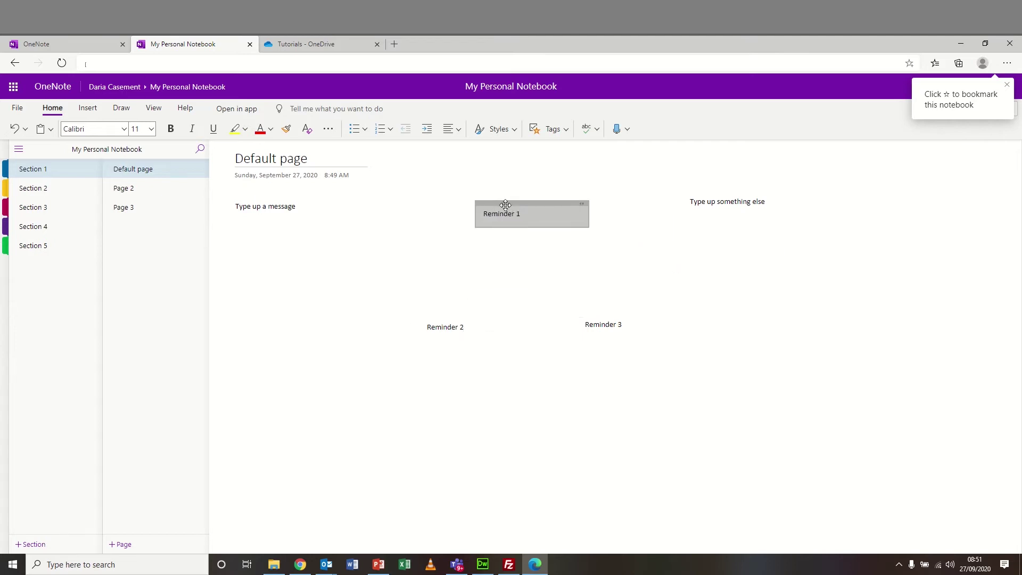
{"action": "left_click", "coordinate": [452, 327]}
{"action": "left_click_drag", "start_coordinate": [462, 319], "coordinate": [522, 229]}
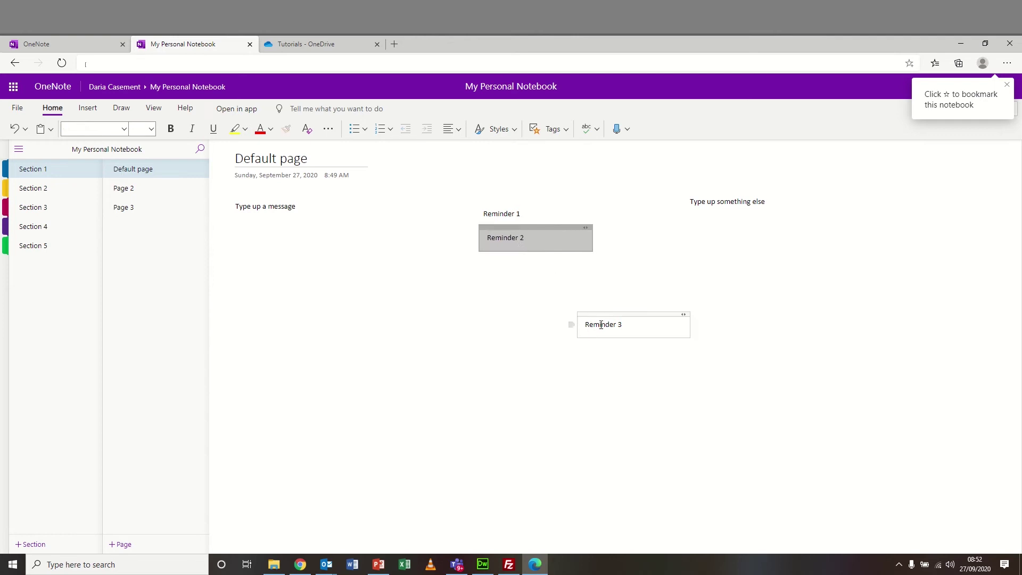
{"action": "left_click", "coordinate": [598, 324]}
{"action": "left_click_drag", "start_coordinate": [600, 312], "coordinate": [500, 249]}
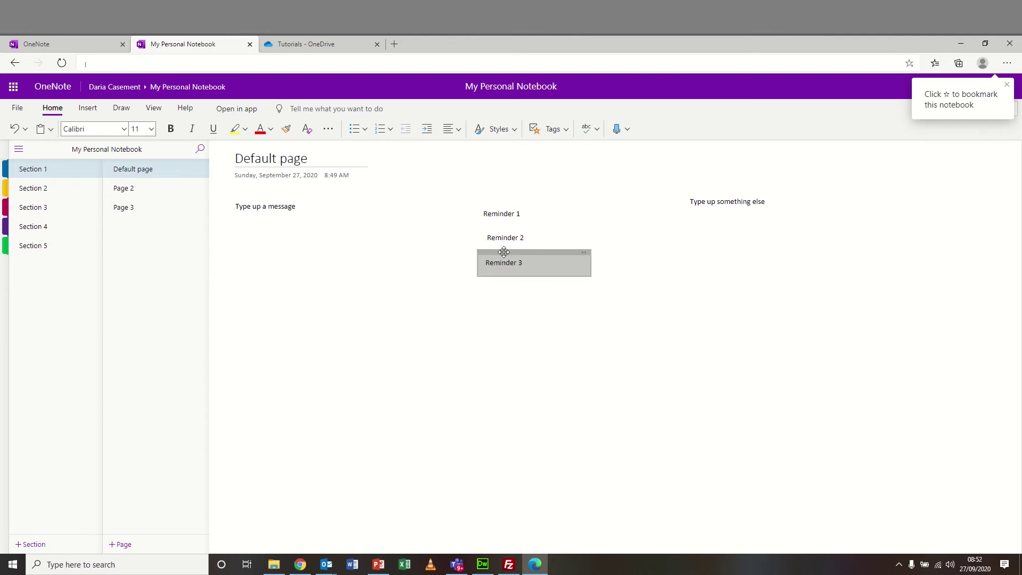
{"action": "left_click", "coordinate": [387, 358]}
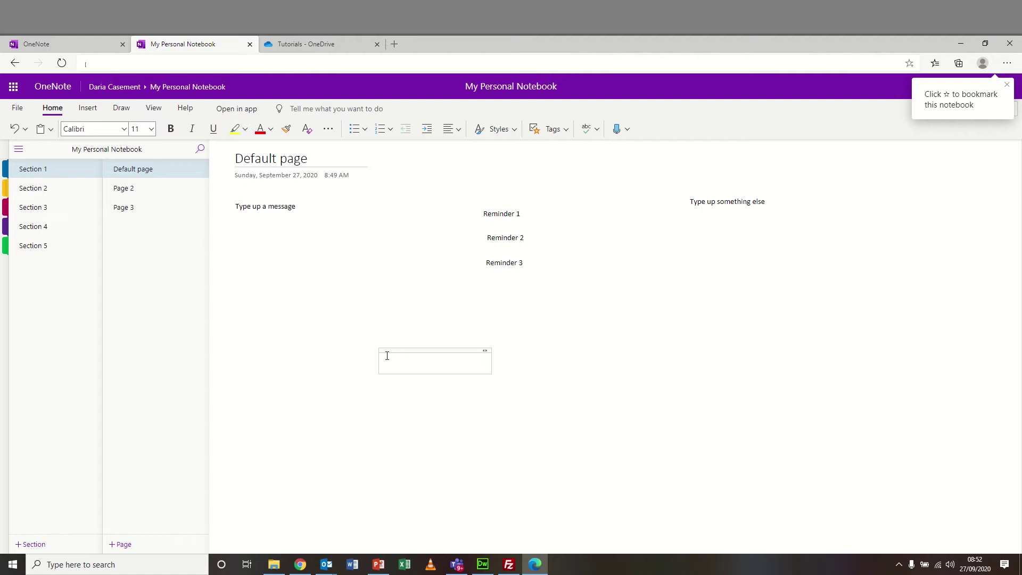
- Insert the first picture from the Apple category of online pictures in the empty space below the reminders
{"action": "left_click", "coordinate": [512, 351]}
{"action": "left_click", "coordinate": [88, 108]}
{"action": "left_click", "coordinate": [147, 129]}
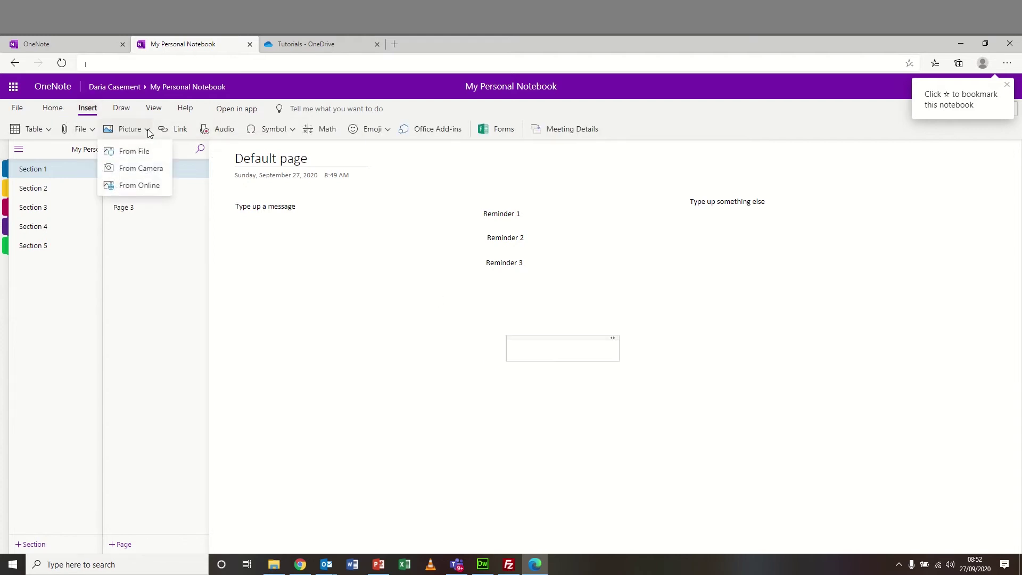
{"action": "left_click", "coordinate": [148, 185]}
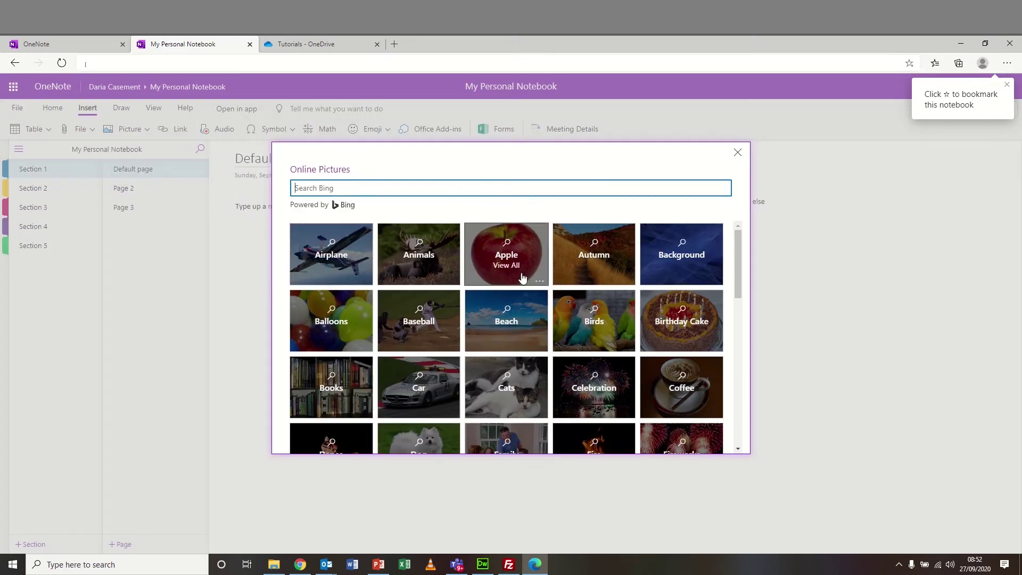
{"action": "left_click", "coordinate": [516, 250]}
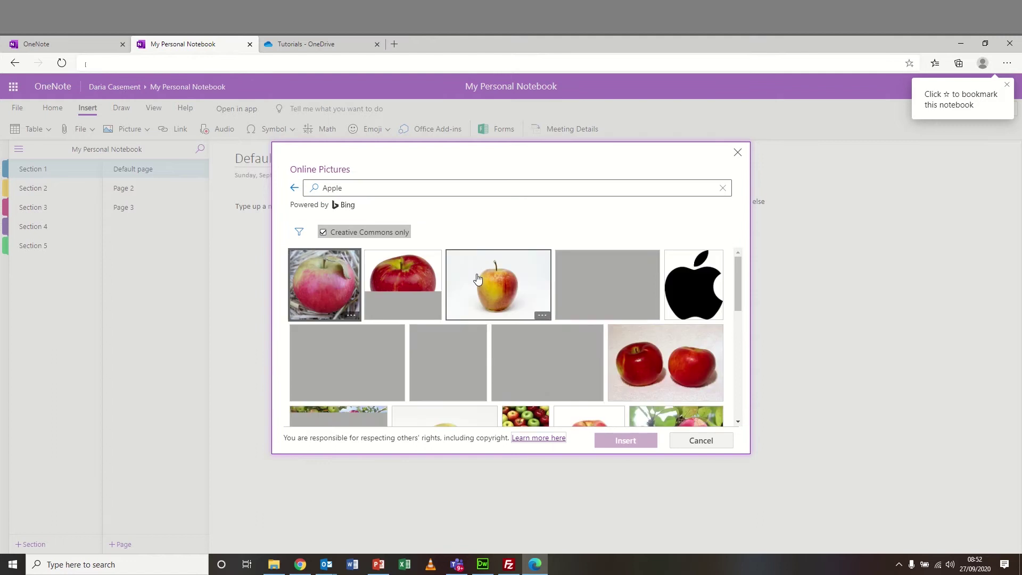
{"action": "left_click", "coordinate": [339, 290]}
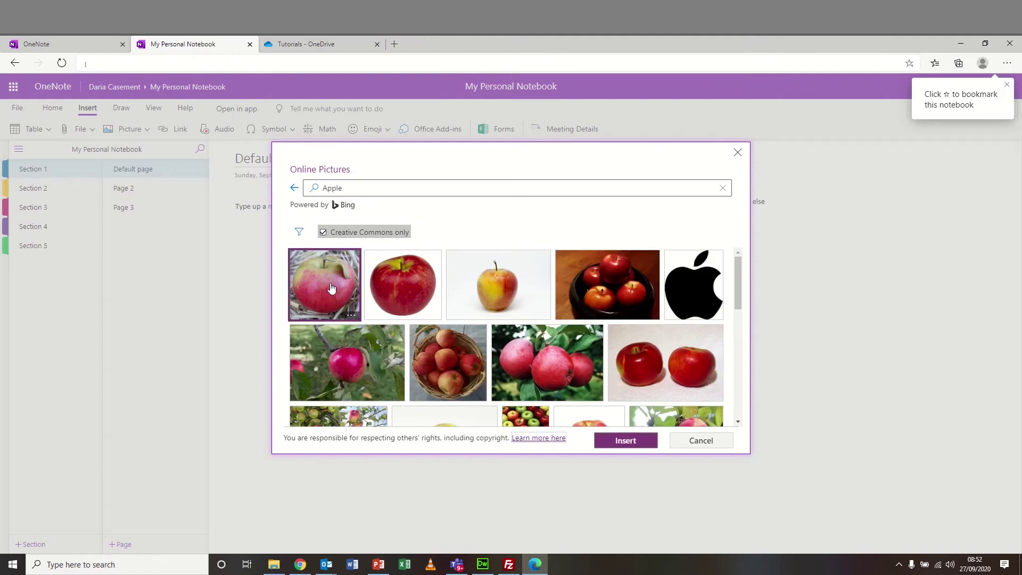
{"action": "left_click", "coordinate": [626, 440]}
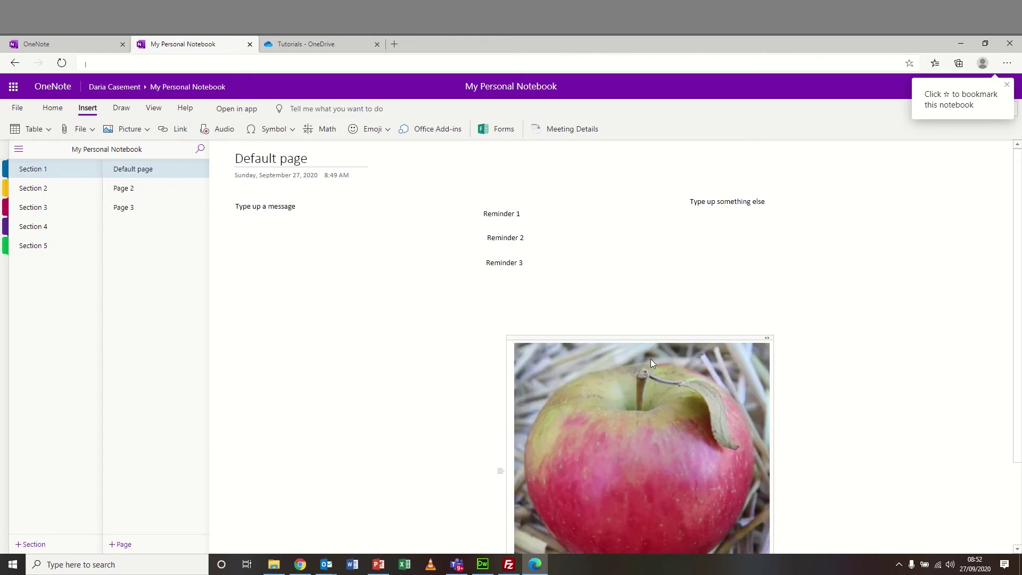
- Move the apple picture below "Type up a message" and scale it down to about half its size
{"action": "left_click_drag", "start_coordinate": [671, 336], "coordinate": [384, 246]}
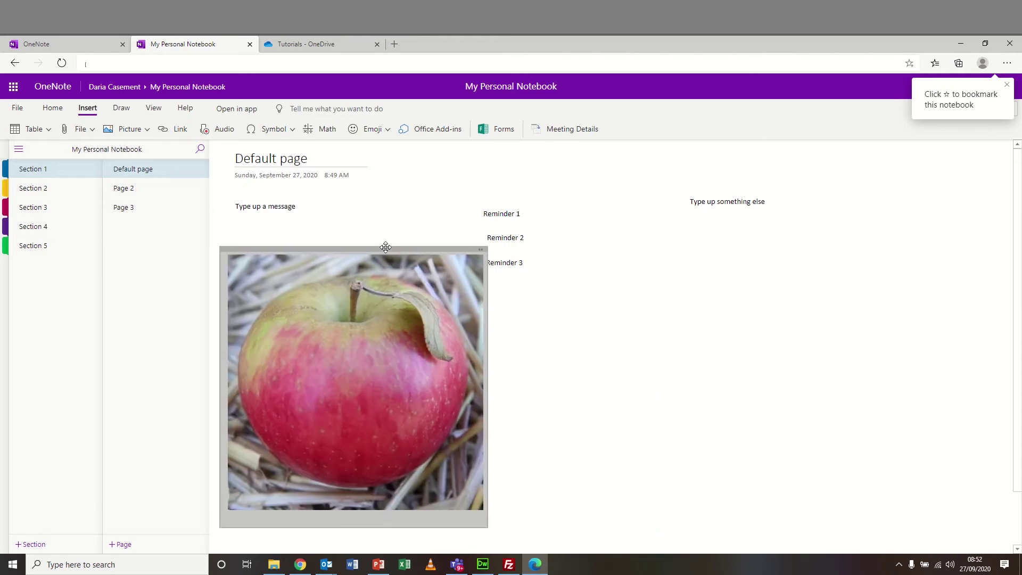
{"action": "left_click", "coordinate": [444, 423]}
{"action": "left_click", "coordinate": [523, 444]}
{"action": "left_click", "coordinate": [415, 434]}
{"action": "left_click_drag", "start_coordinate": [486, 511], "coordinate": [352, 378]}
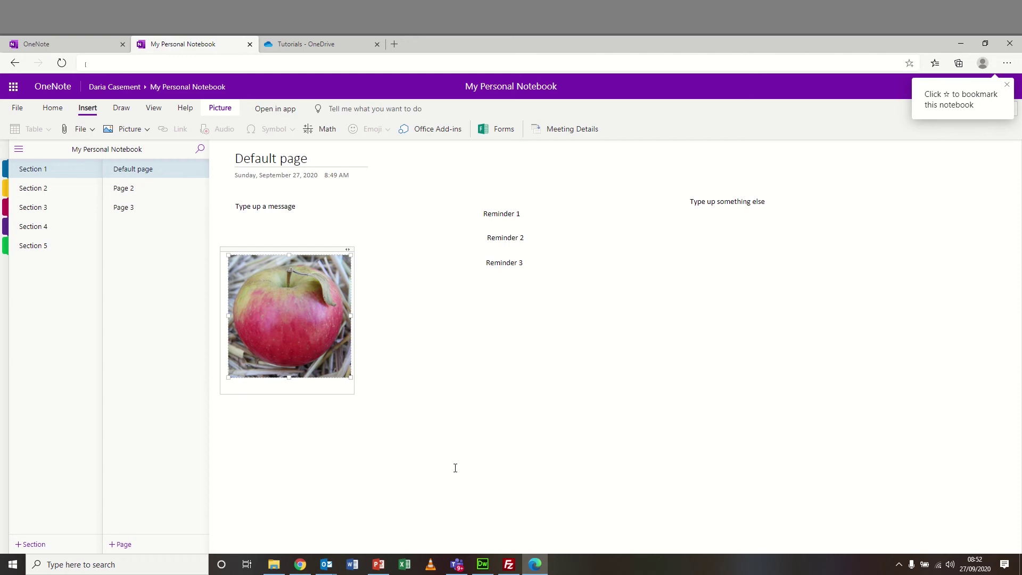
{"action": "left_click", "coordinate": [442, 385]}
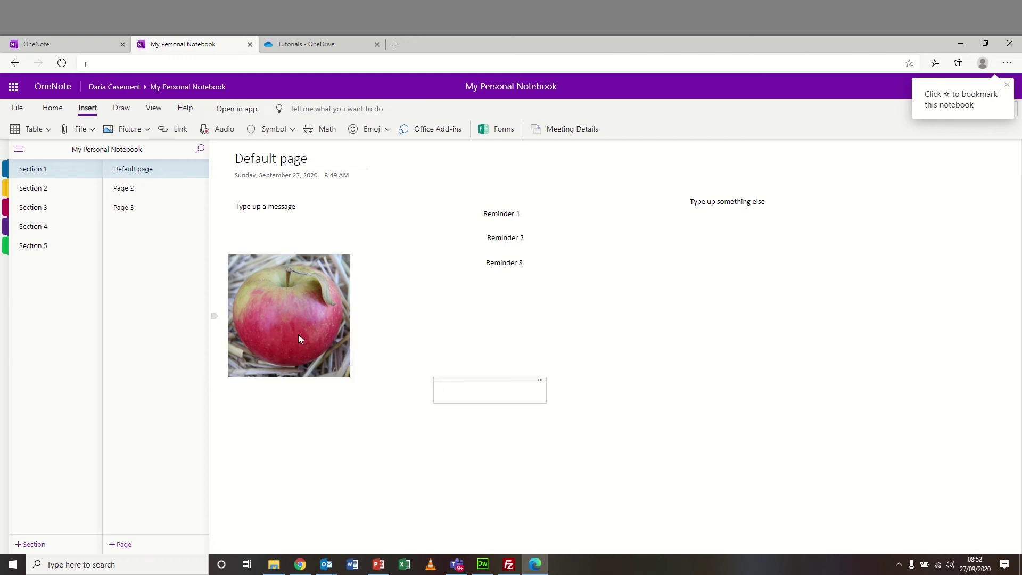
- Set the alternative text of the apple picture to "Red Apple"
{"action": "right_click", "coordinate": [315, 342]}
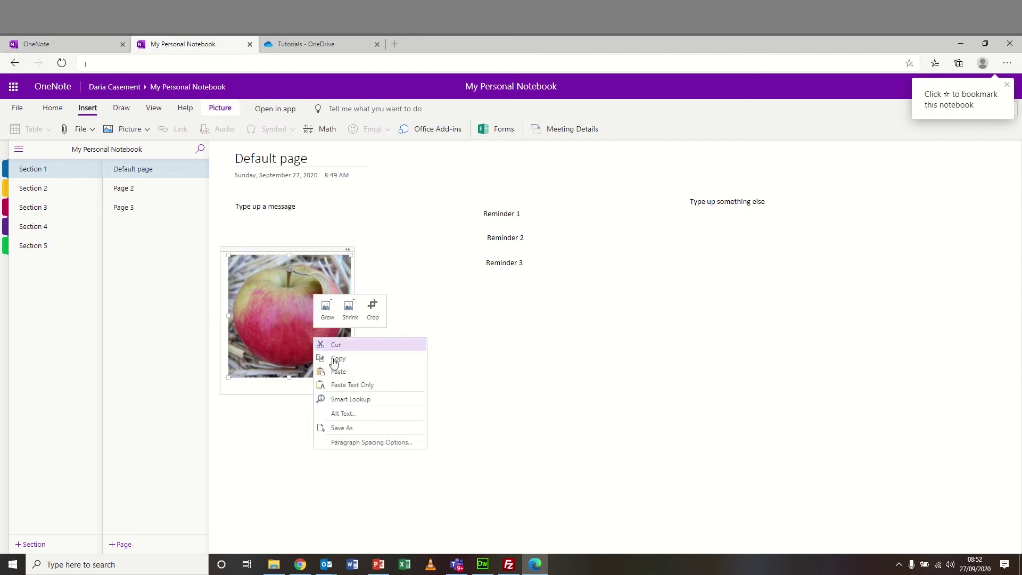
{"action": "left_click", "coordinate": [369, 414]}
{"action": "type", "text": "Red Apple"}
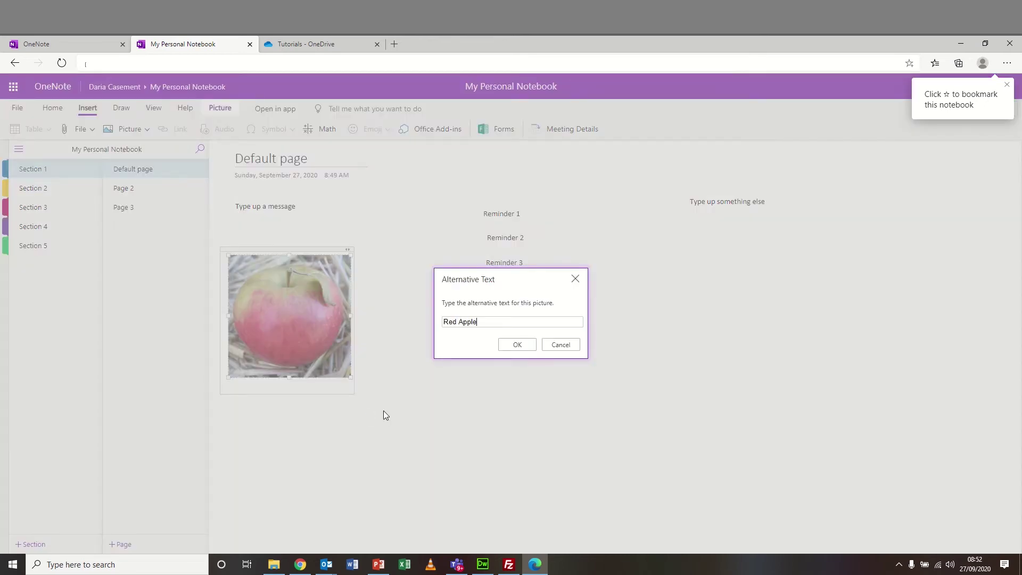
{"action": "left_click", "coordinate": [516, 345]}
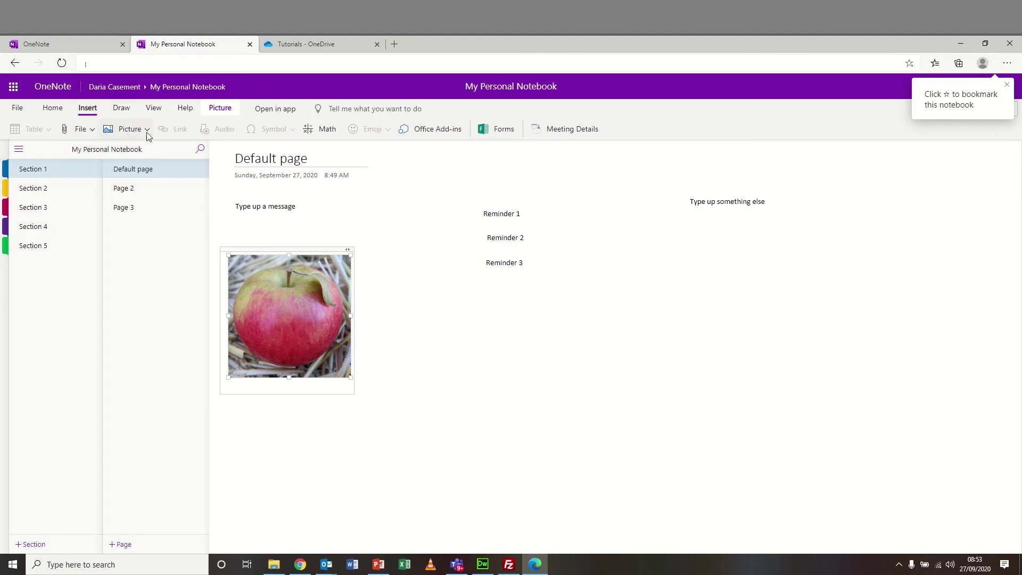
- Record a short audio clip on the page, allowing microphone access, and place it between the apple picture and the reminders
{"action": "left_click", "coordinate": [406, 283]}
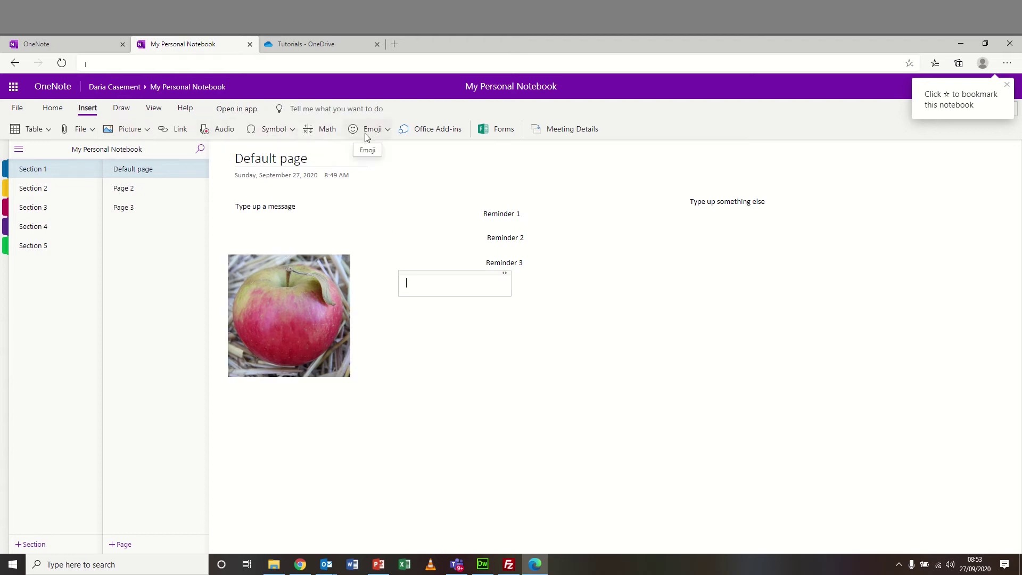
{"action": "left_click", "coordinate": [222, 127]}
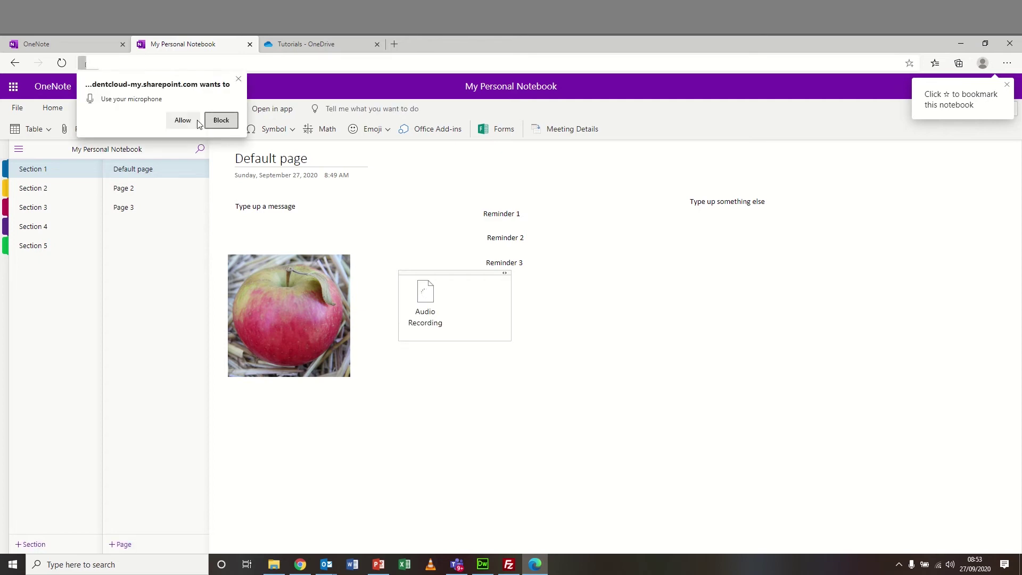
{"action": "left_click", "coordinate": [176, 121]}
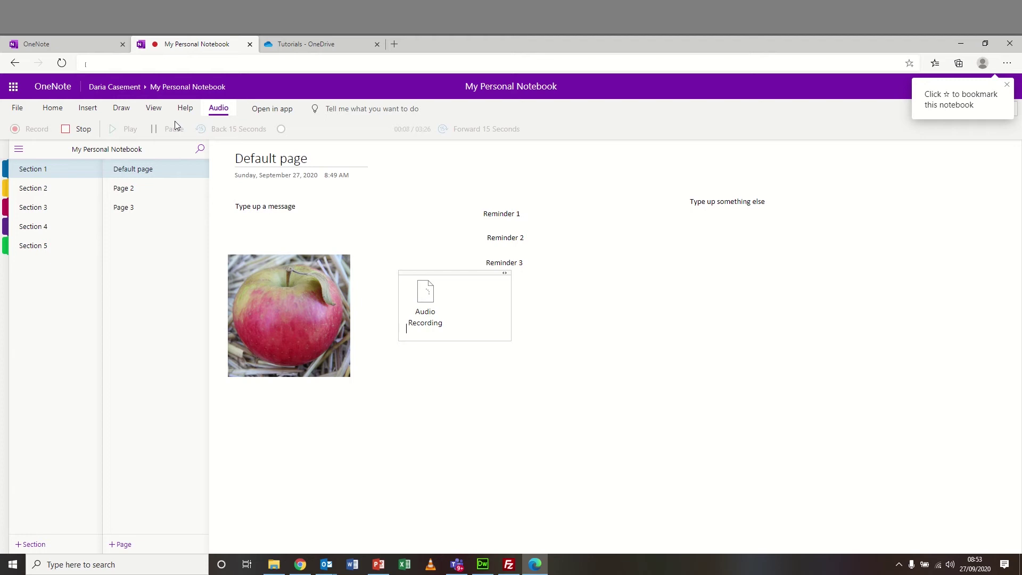
{"action": "left_click", "coordinate": [72, 131]}
{"action": "left_click_drag", "start_coordinate": [441, 272], "coordinate": [411, 258]}
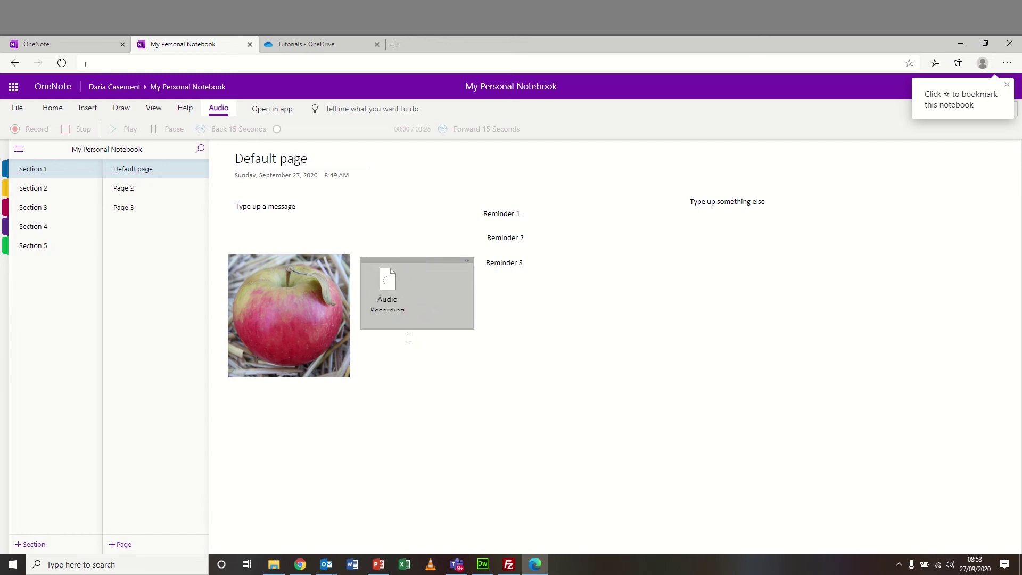
- Play back part of the audio recording and pause it
{"action": "left_click", "coordinate": [402, 269]}
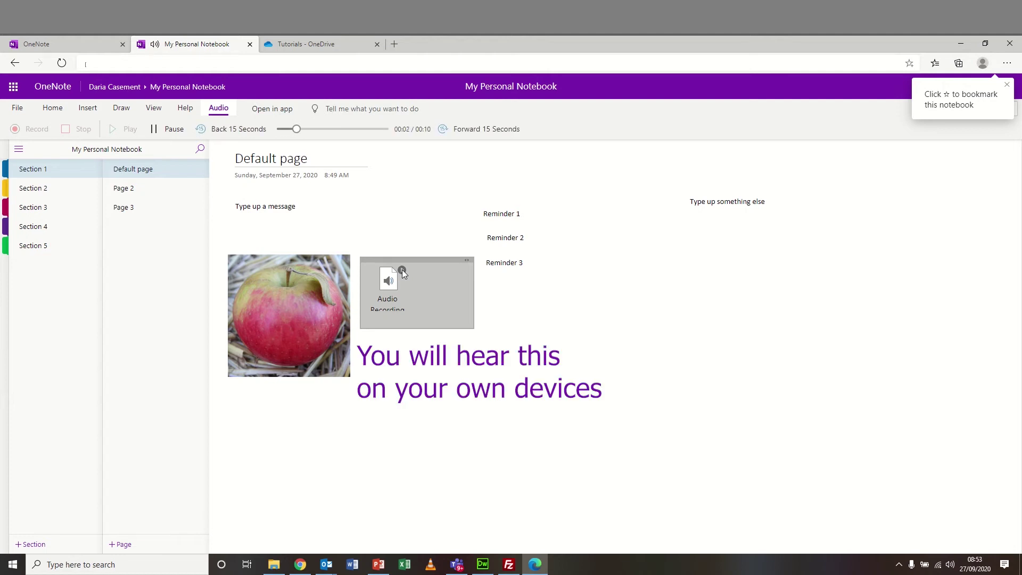
{"action": "left_click", "coordinate": [175, 130]}
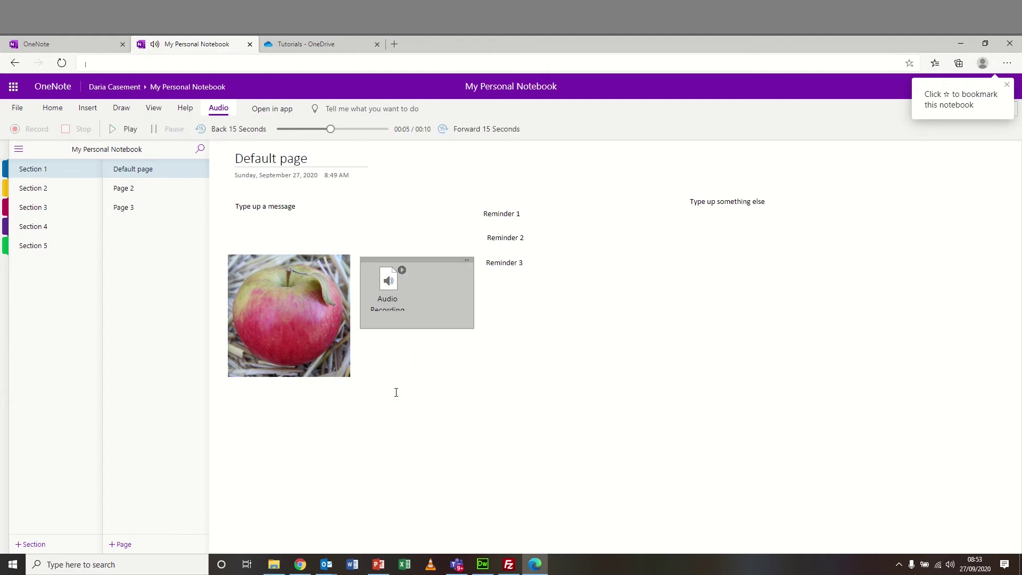
- Dictate a text note below the audio recording about the feature listening to the microphone and annotating speech in text
{"action": "left_click", "coordinate": [397, 394]}
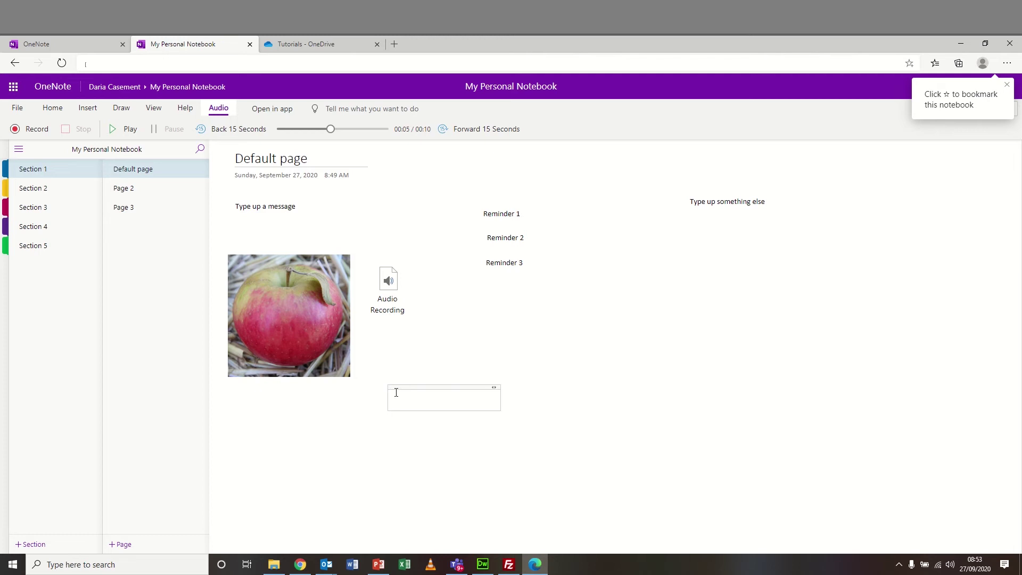
{"action": "left_click", "coordinate": [56, 109]}
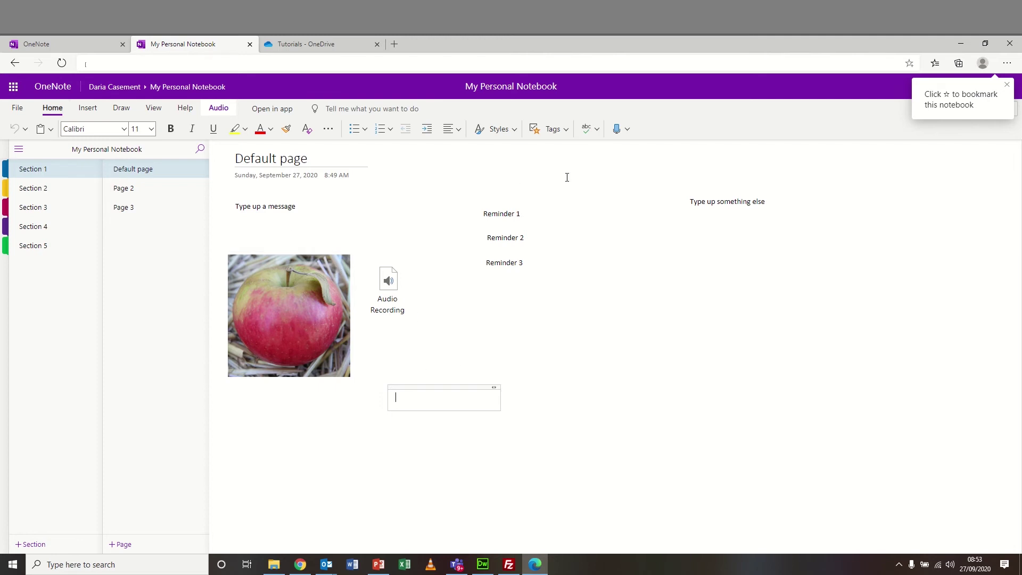
{"action": "left_click", "coordinate": [617, 129]}
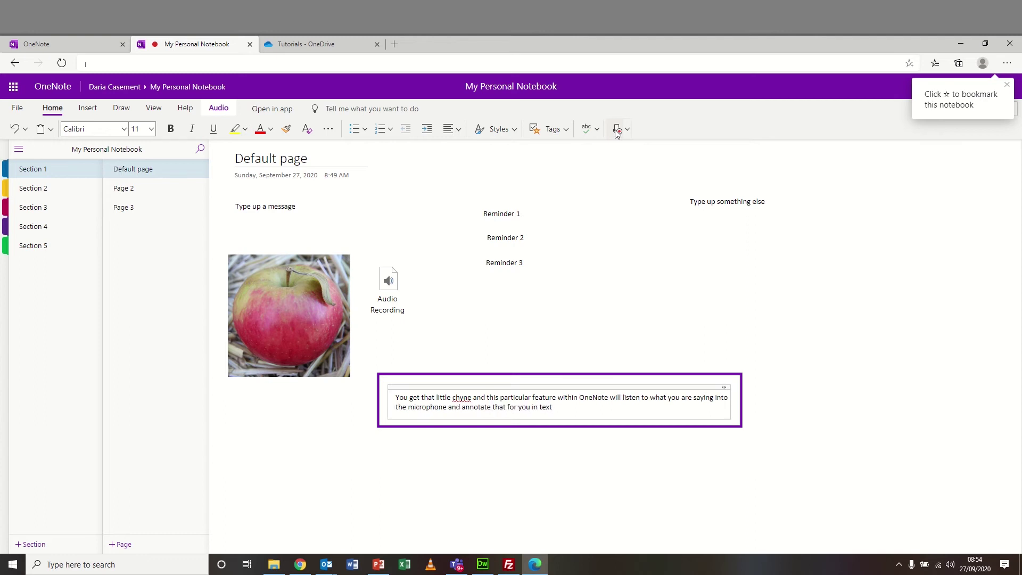
{"action": "left_click", "coordinate": [616, 131]}
- Correct the misspelt word "chyne" in the dictated note to "chime"
{"action": "double_click", "coordinate": [464, 397]}
{"action": "type", "text": "chime"}
{"action": "left_click", "coordinate": [512, 360]}
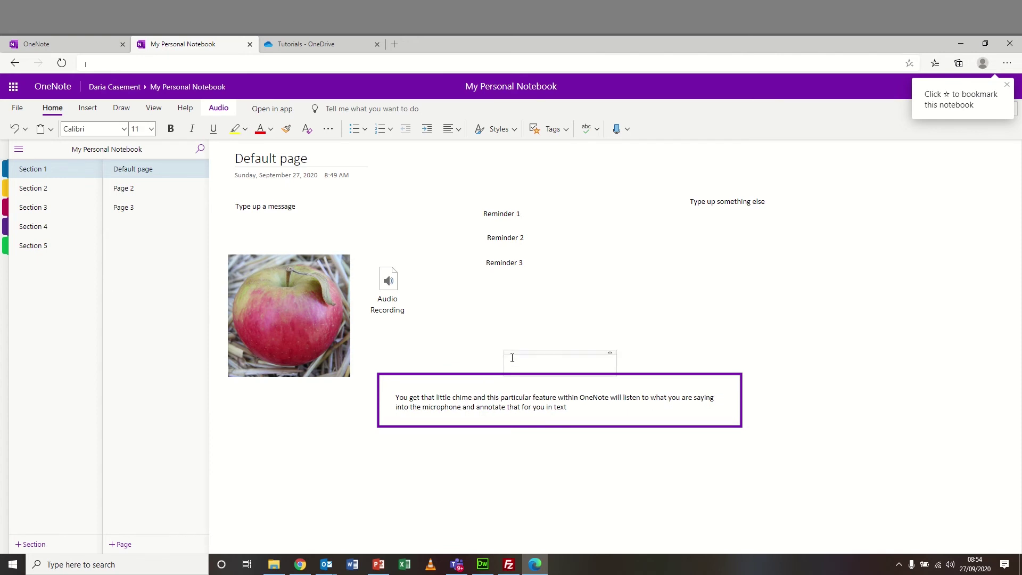
- Draw a freehand black pen scribble in the space between the reminders and the "Type up something else" note
{"action": "left_click", "coordinate": [88, 108]}
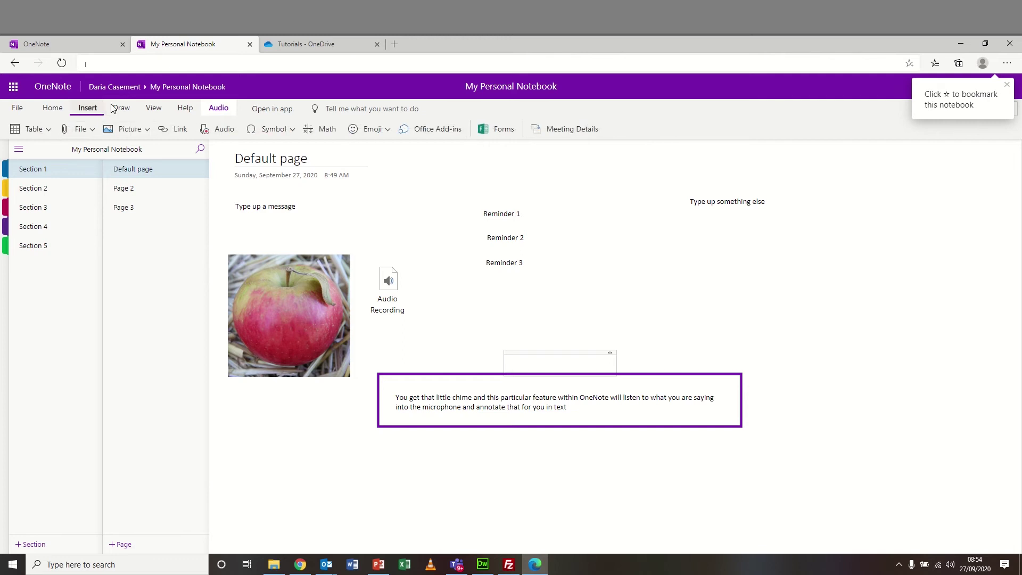
{"action": "left_click", "coordinate": [119, 108]}
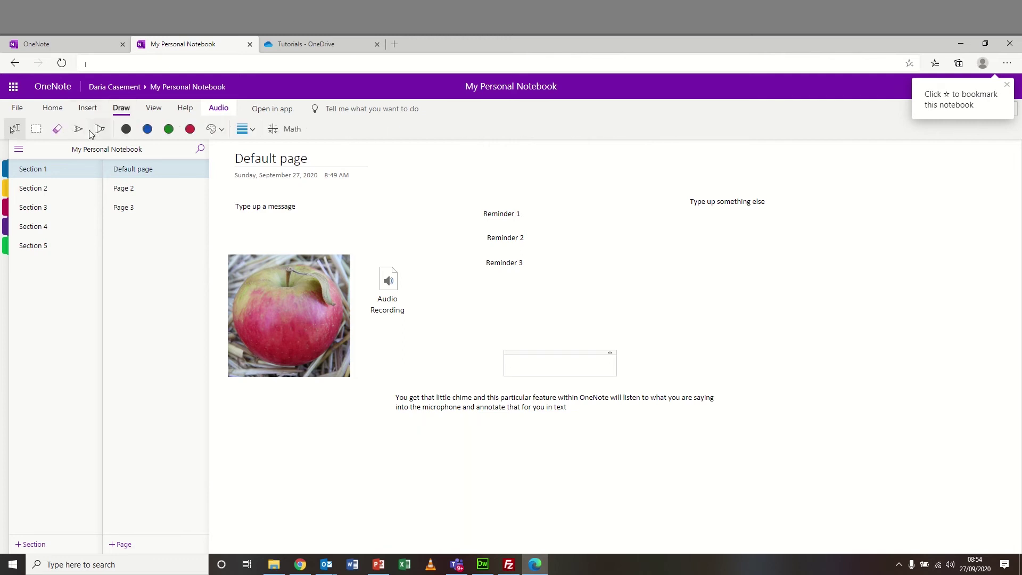
{"action": "left_click", "coordinate": [78, 129]}
{"action": "mouse_move", "coordinate": [757, 256]}
{"action": "left_mouse_down"}
{"action": "mouse_move", "coordinate": [718, 312]}
{"action": "mouse_move", "coordinate": [583, 285]}
{"action": "mouse_move", "coordinate": [547, 193]}
{"action": "left_mouse_up"}
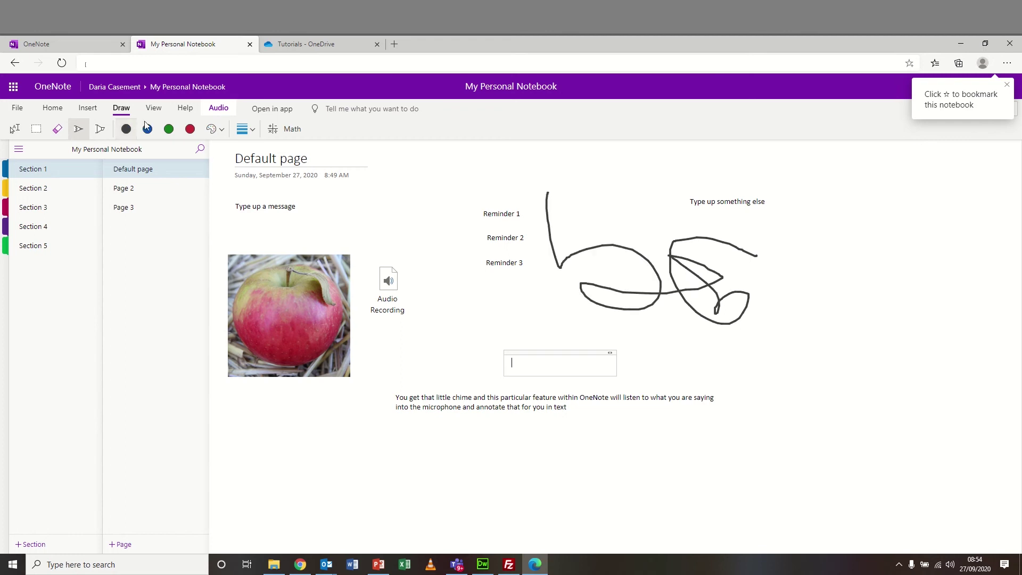
- Erase the freehand scribble and switch from the eraser back to selecting and typing
{"action": "left_click", "coordinate": [57, 129]}
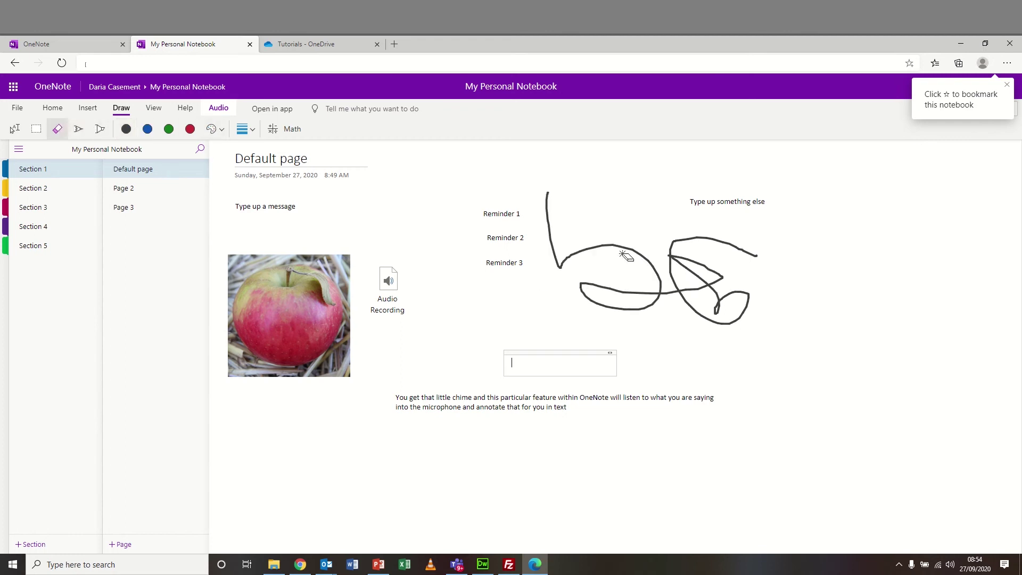
{"action": "left_click", "coordinate": [623, 255]}
{"action": "left_click", "coordinate": [153, 109]}
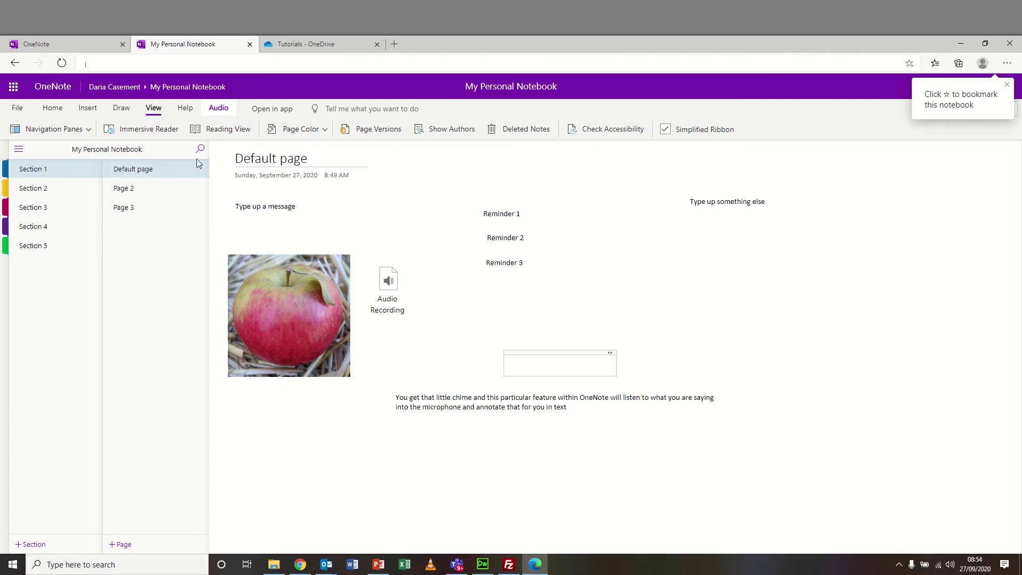
{"action": "left_click", "coordinate": [121, 108]}
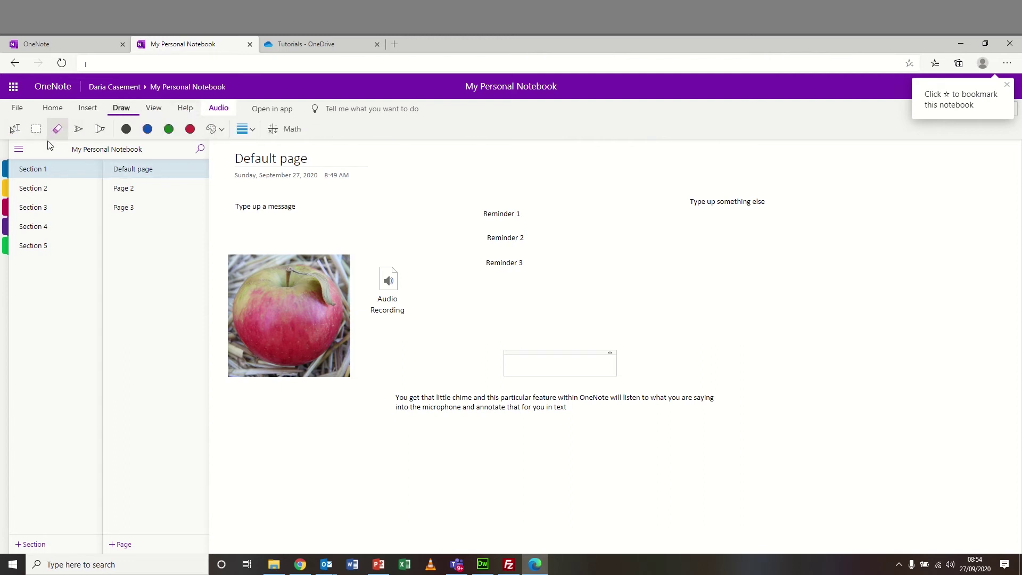
{"action": "left_click", "coordinate": [15, 129]}
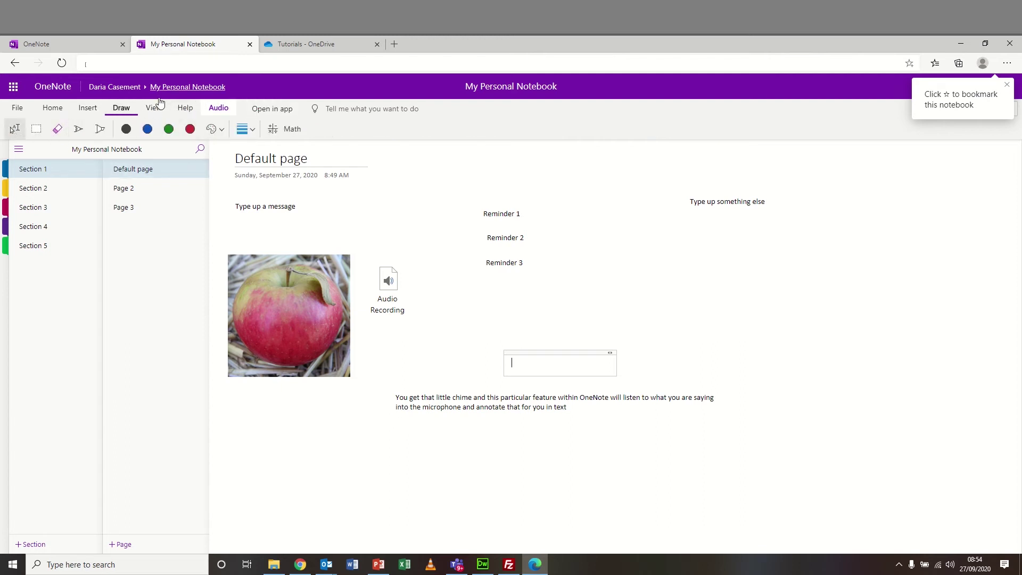
- Open the Default page in Immersive Reader, play part of the text aloud, pause it and dismiss the bookmark tip
{"action": "left_click", "coordinate": [154, 108]}
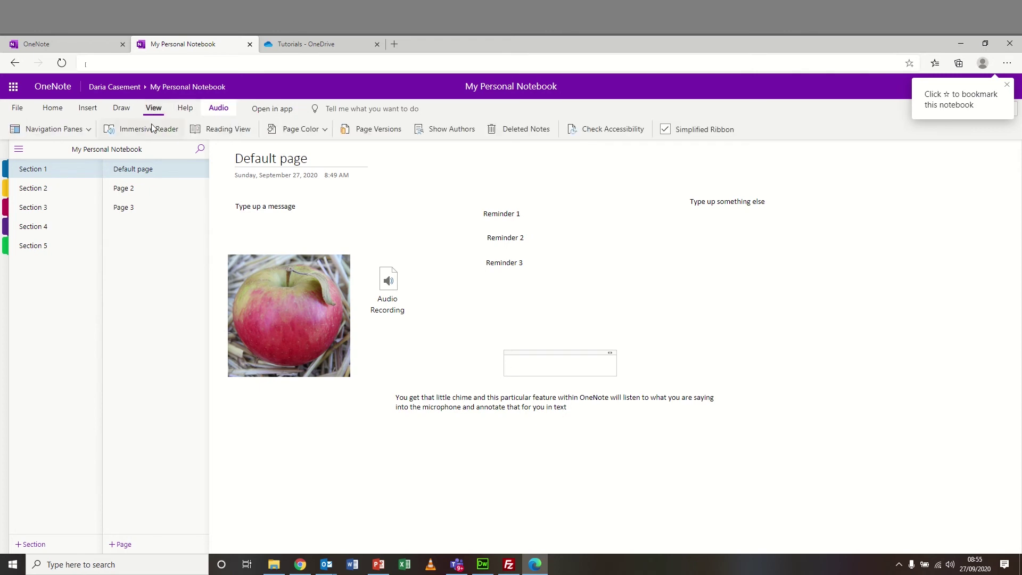
{"action": "left_click", "coordinate": [152, 129]}
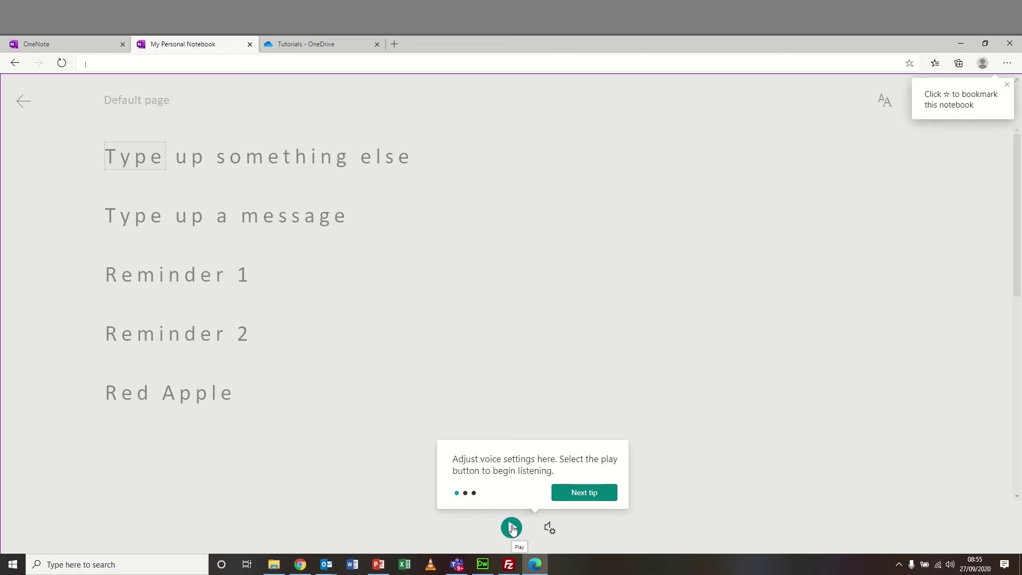
{"action": "left_click", "coordinate": [512, 528]}
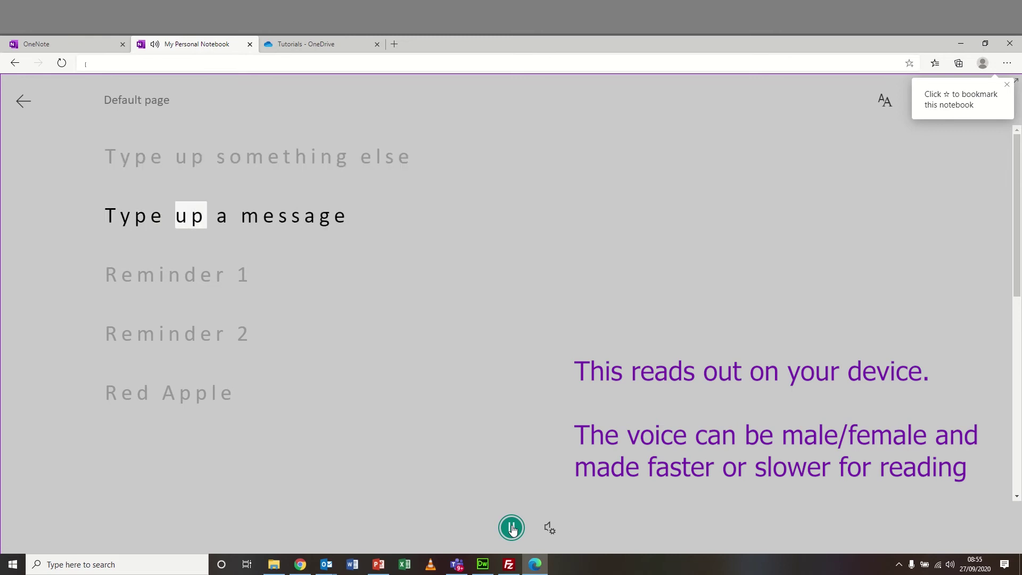
{"action": "left_click", "coordinate": [512, 528]}
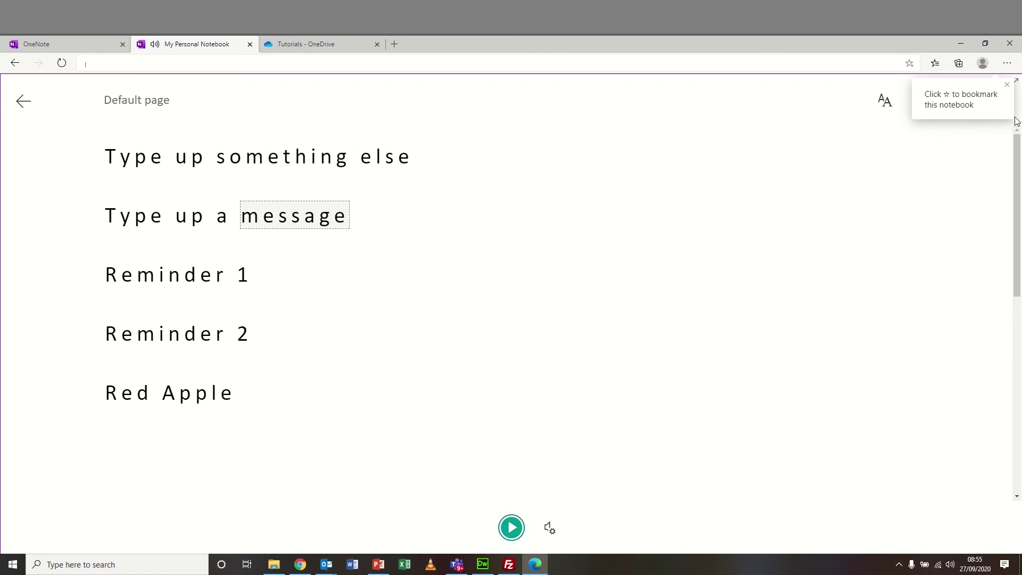
{"action": "left_click", "coordinate": [1008, 86]}
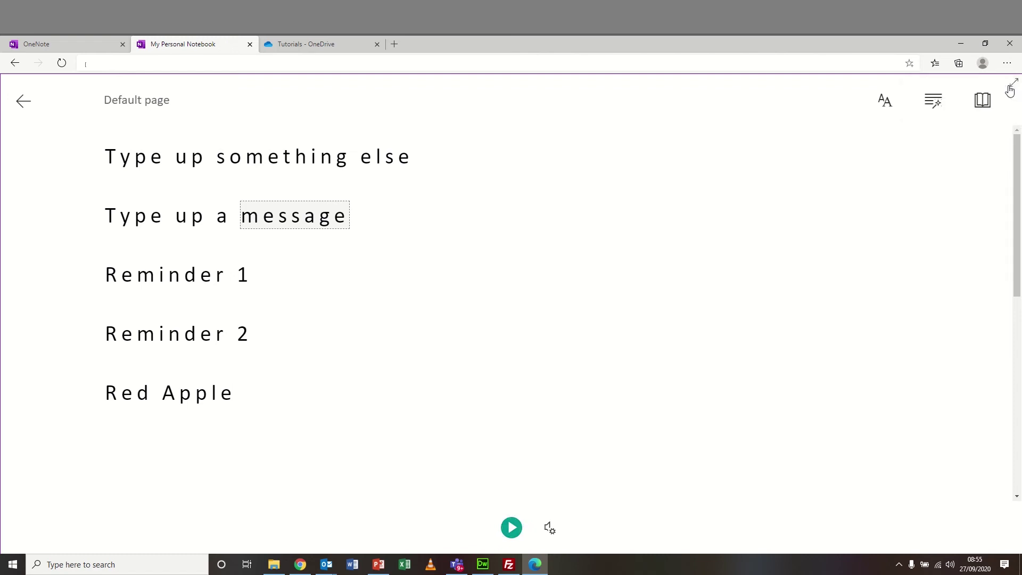
- Translate the whole document into Spanish (Spain) in the reader, and play part of the translated text aloud before pausing it
{"action": "left_click", "coordinate": [979, 102]}
{"action": "left_click", "coordinate": [950, 276]}
{"action": "left_click_drag", "start_coordinate": [993, 305], "coordinate": [994, 497]}
{"action": "left_click", "coordinate": [949, 480]}
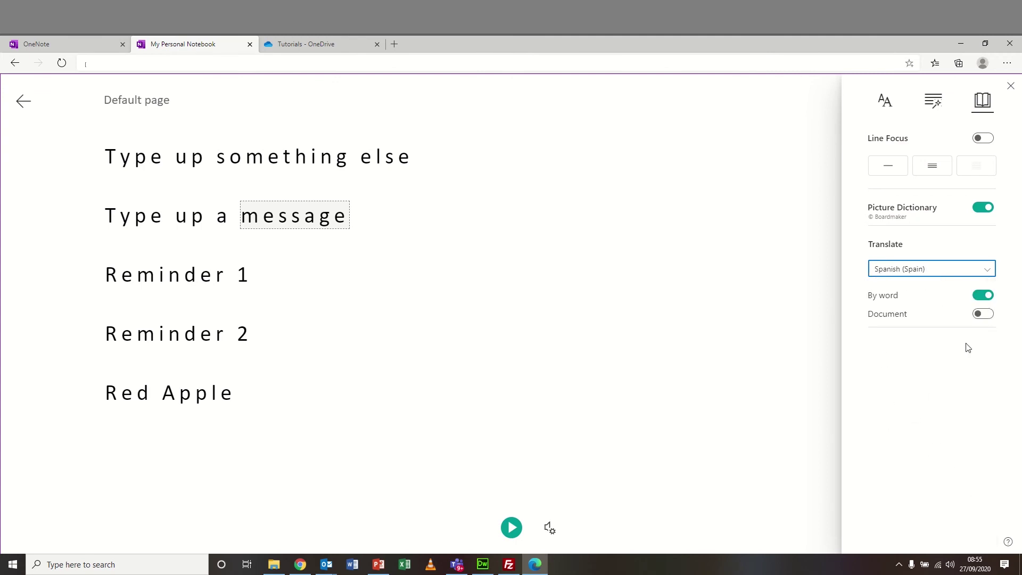
{"action": "left_click", "coordinate": [982, 316]}
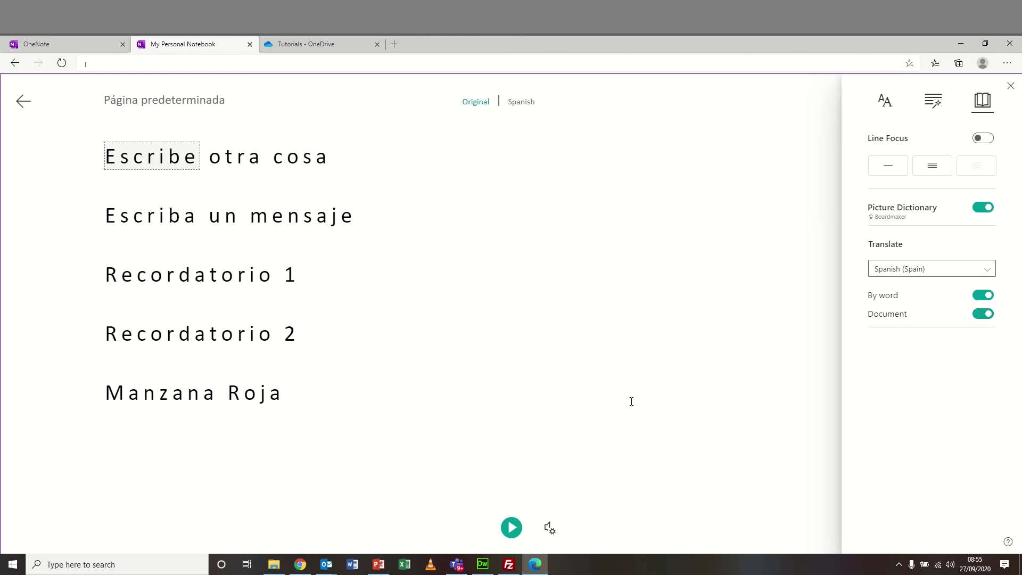
{"action": "left_click", "coordinate": [512, 528]}
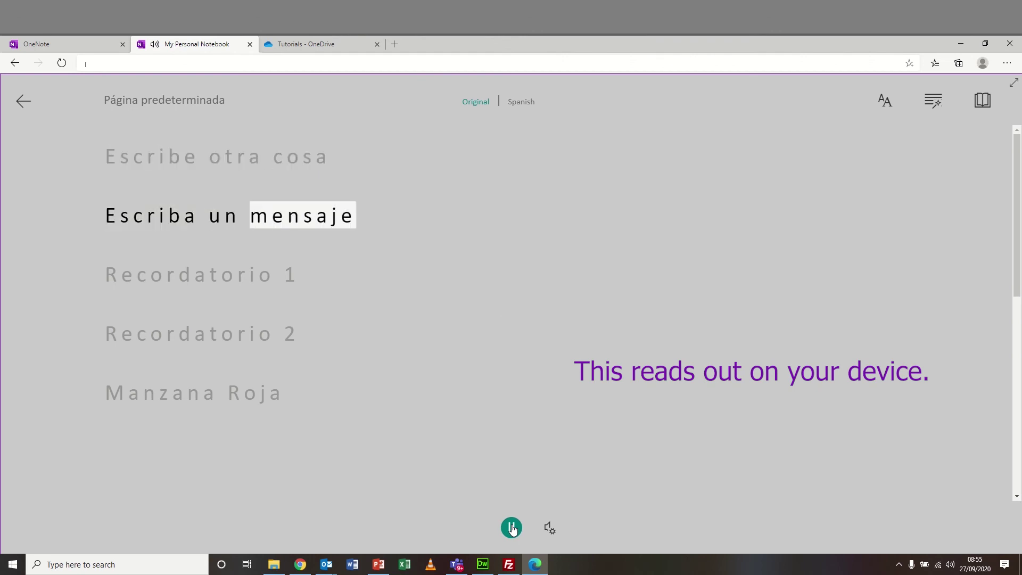
{"action": "left_click", "coordinate": [512, 527]}
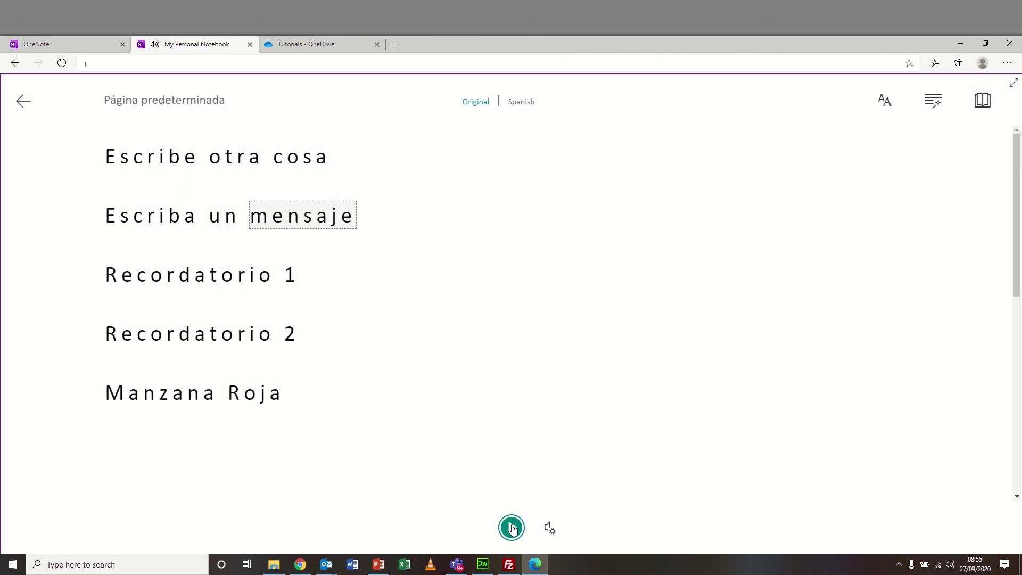
- Switch the reader's document translation to English (United Kingdom) and exit Immersive Reader back to the notebook page
{"action": "left_click", "coordinate": [983, 100]}
{"action": "left_click", "coordinate": [932, 269]}
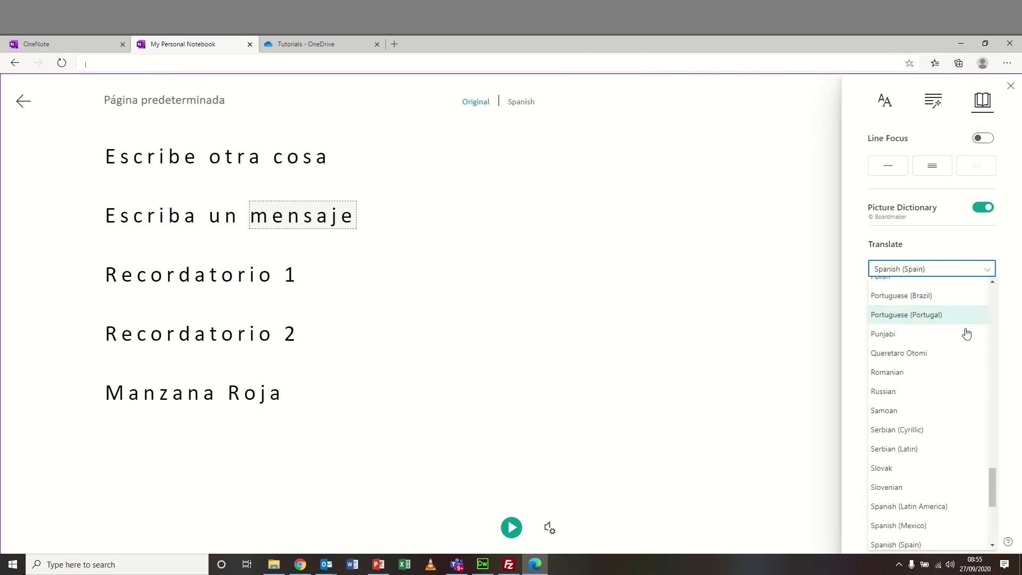
{"action": "left_click_drag", "start_coordinate": [994, 482], "coordinate": [1010, 354]}
{"action": "left_click", "coordinate": [952, 339]}
{"action": "left_click", "coordinate": [983, 314]}
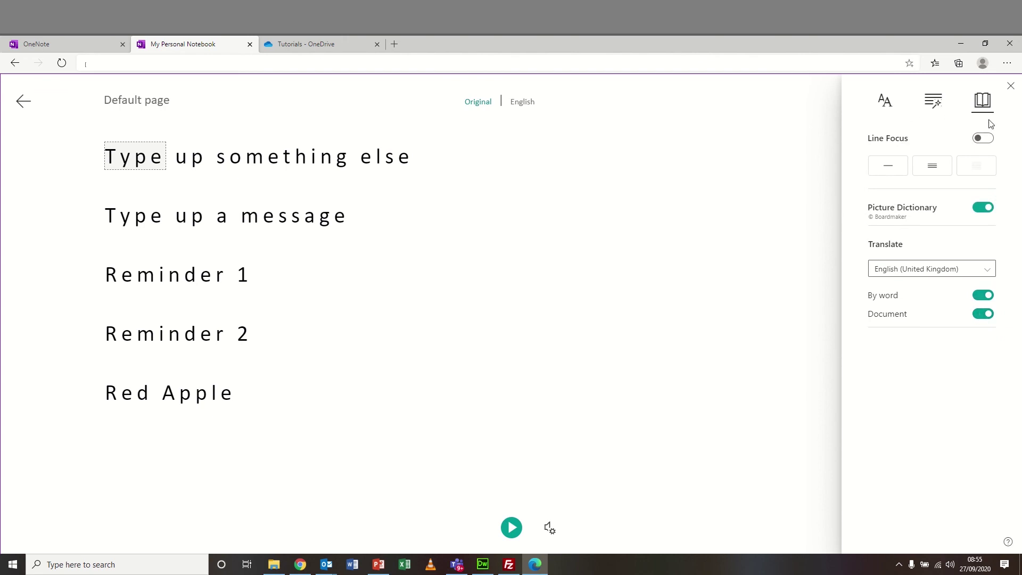
{"action": "left_click", "coordinate": [1011, 87]}
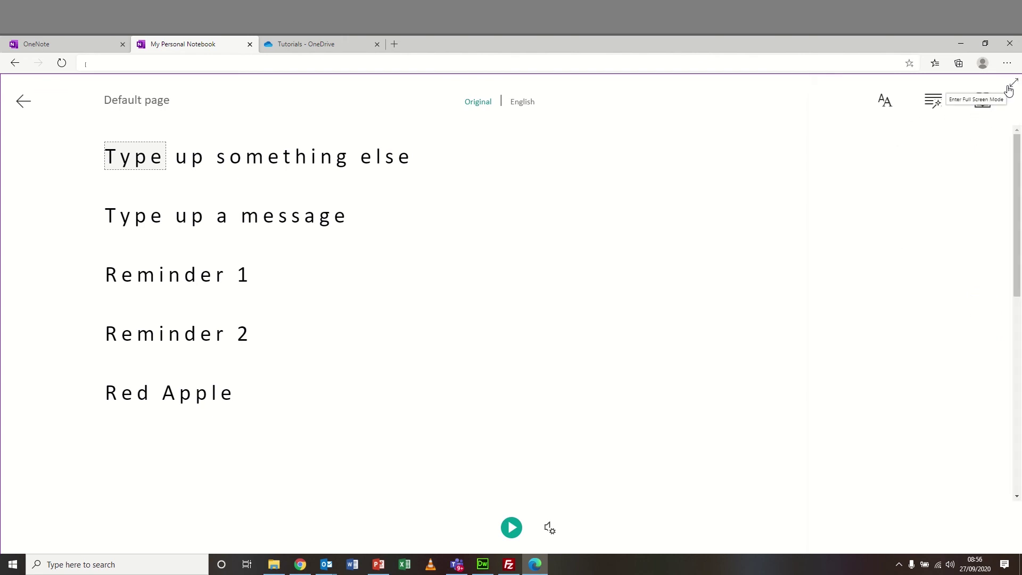
{"action": "left_click", "coordinate": [24, 101]}
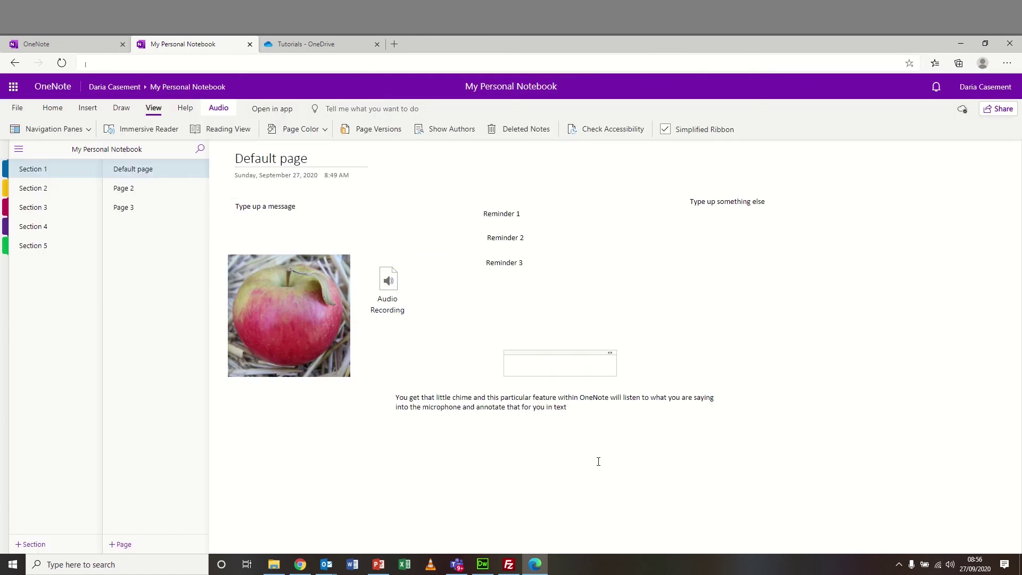
- Apply a cream page colour to the Default page, and replace it with a pale pink-purple one
{"action": "left_click", "coordinate": [324, 460]}
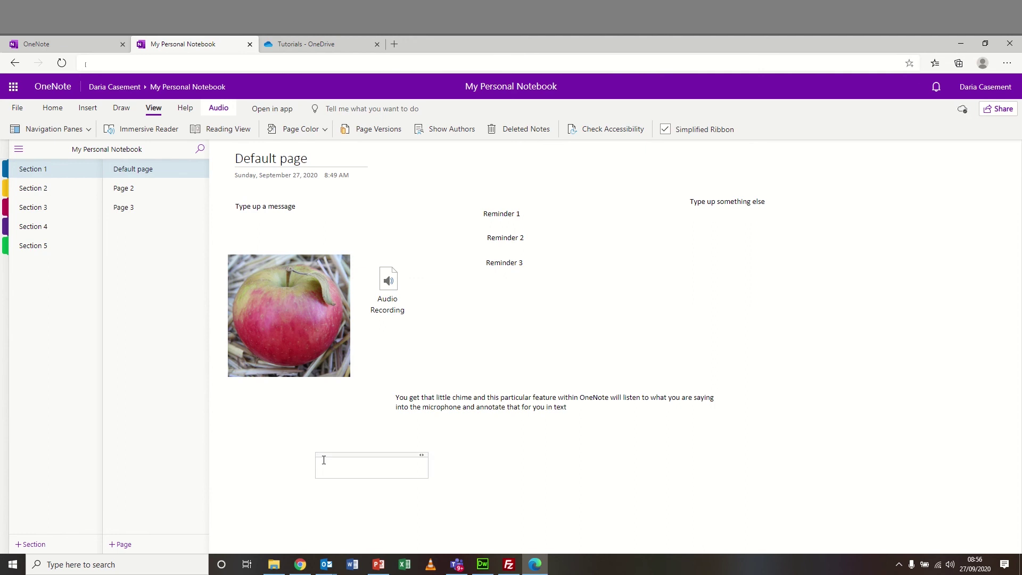
{"action": "left_click", "coordinate": [325, 130]}
{"action": "left_click", "coordinate": [305, 200]}
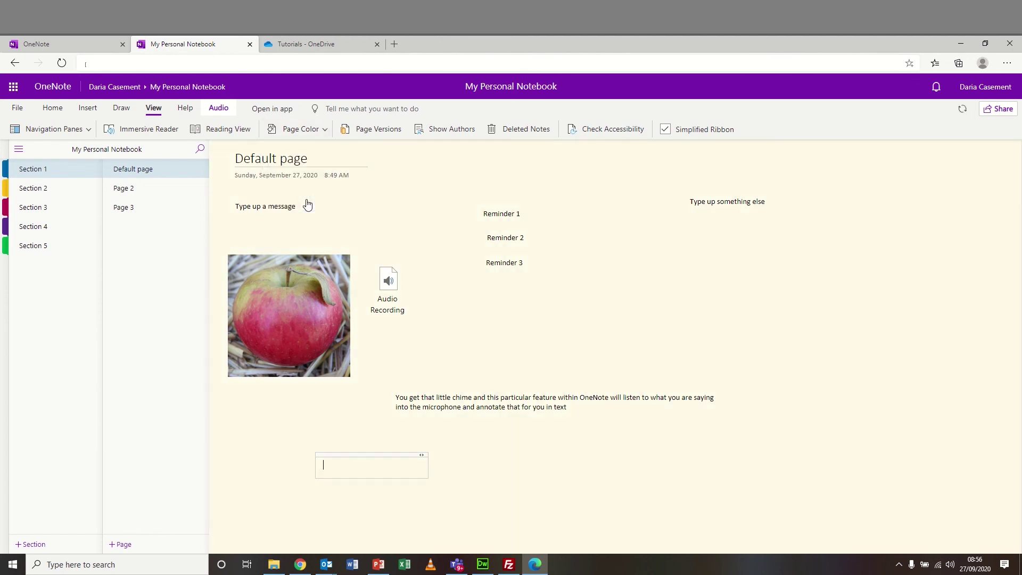
{"action": "left_click", "coordinate": [325, 131]}
- Set the word "Reminder" in the "Reminder 1" note to font size 18
{"action": "left_click", "coordinate": [500, 211]}
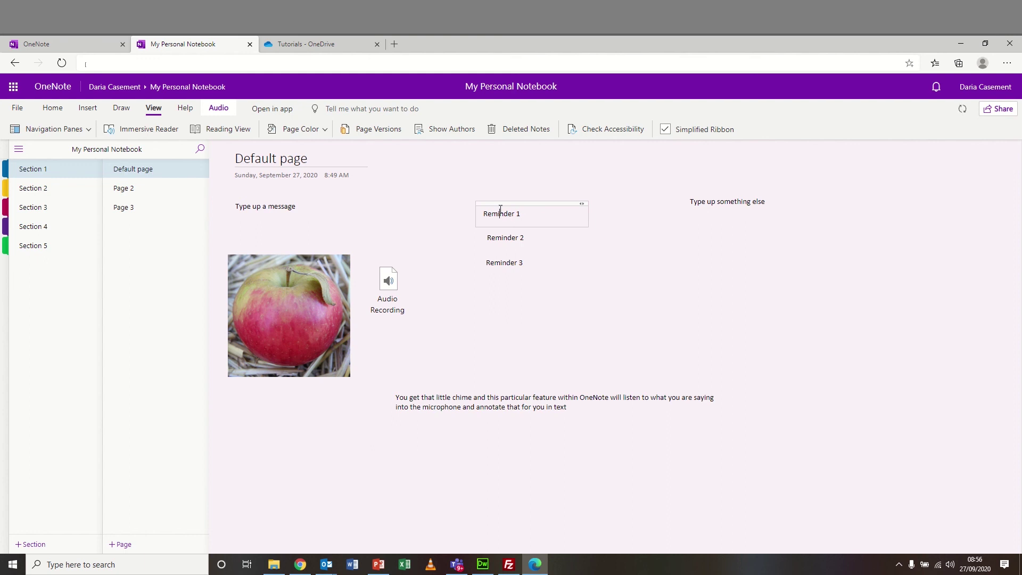
{"action": "left_click", "coordinate": [53, 108]}
{"action": "left_click", "coordinate": [149, 129]}
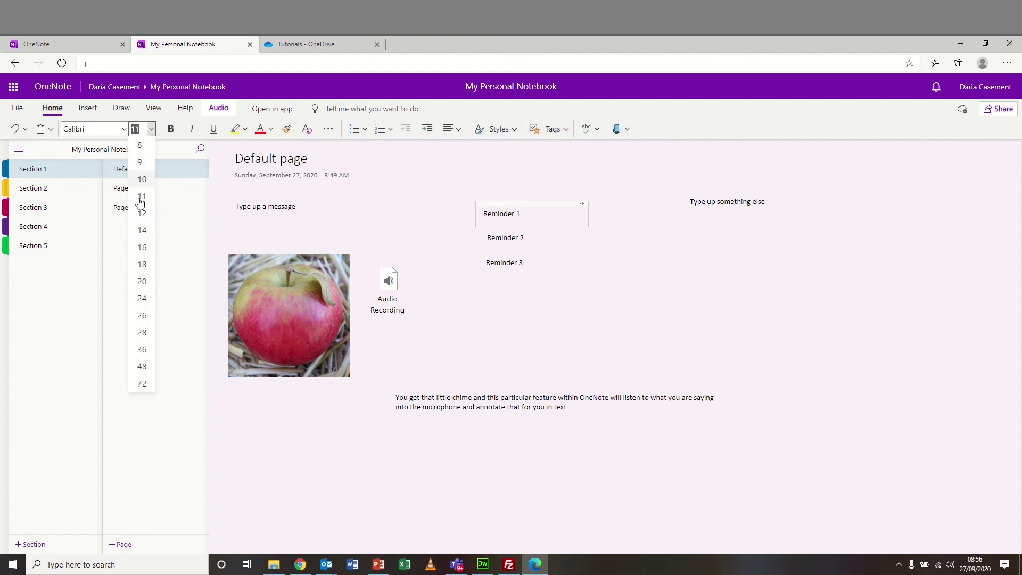
{"action": "left_click", "coordinate": [141, 263]}
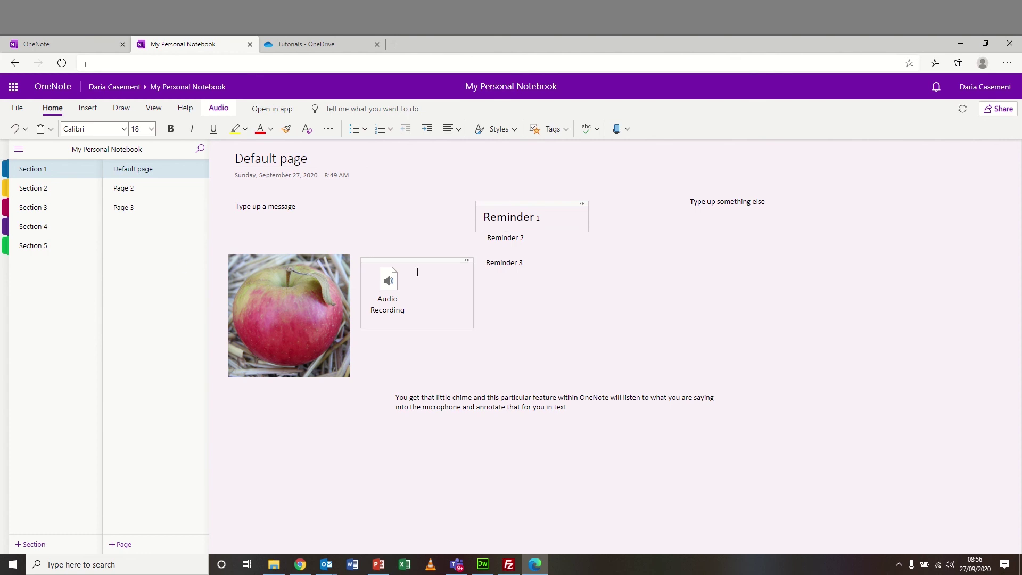
{"action": "left_click", "coordinate": [547, 312]}
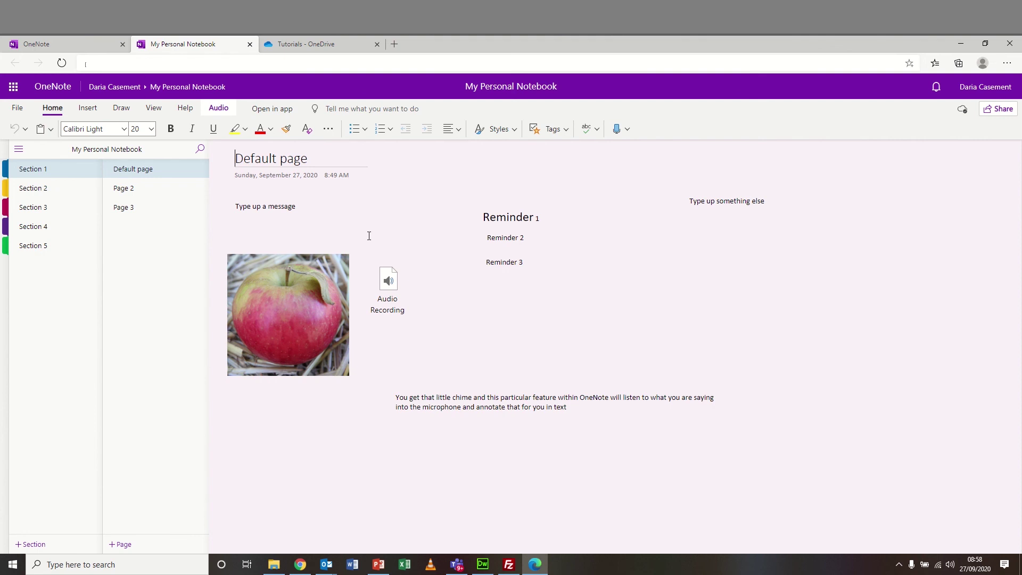
- Switch to OneDrive and open the Notebooks folder under Files to view where the notebook is stored
{"action": "left_click", "coordinate": [302, 48]}
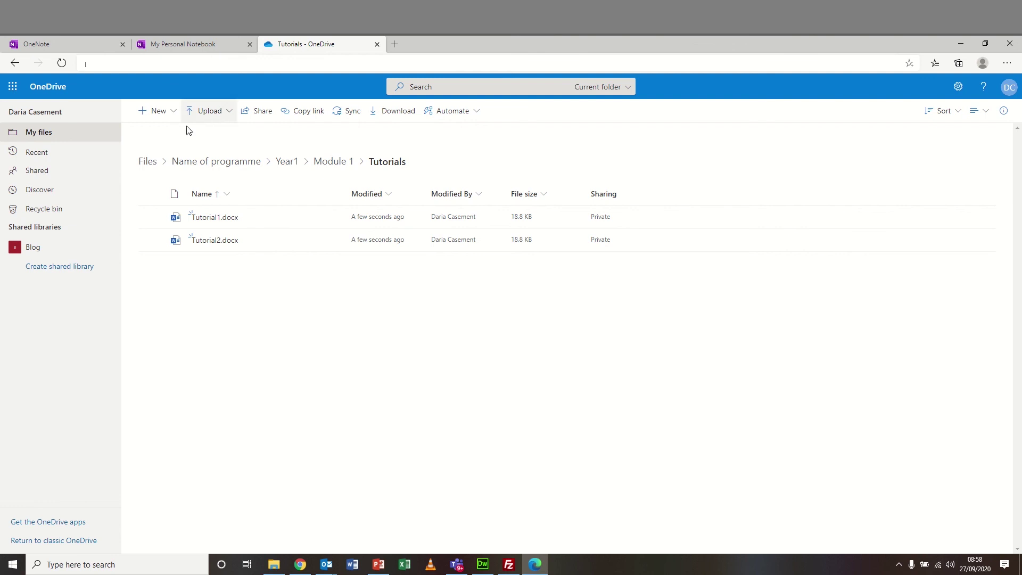
{"action": "left_click", "coordinate": [154, 164]}
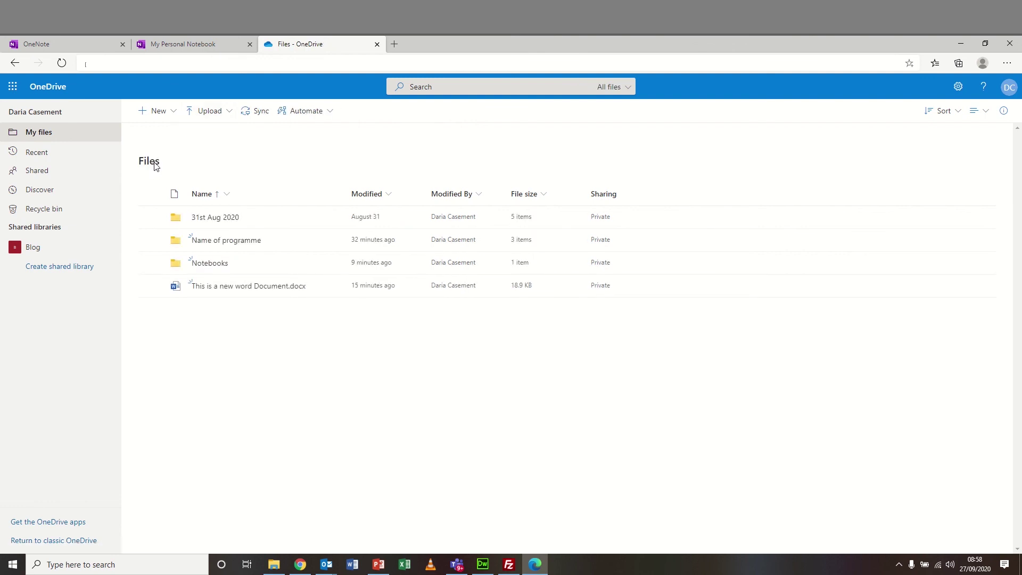
{"action": "left_click", "coordinate": [207, 264]}
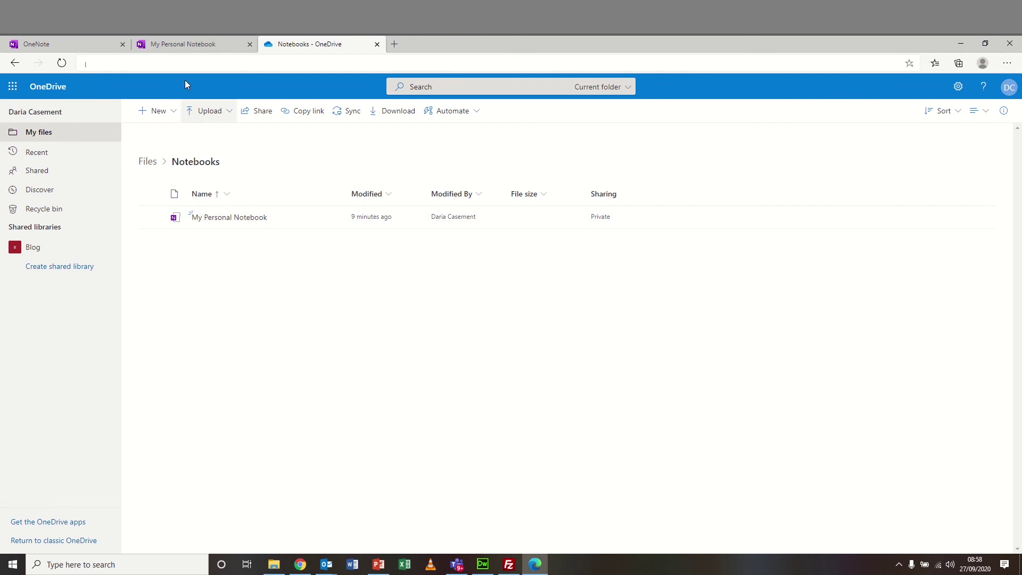
- Look back at My Personal Notebook in OneNote, and return to OneDrive to show the top-level Files list
{"action": "left_click", "coordinate": [175, 45]}
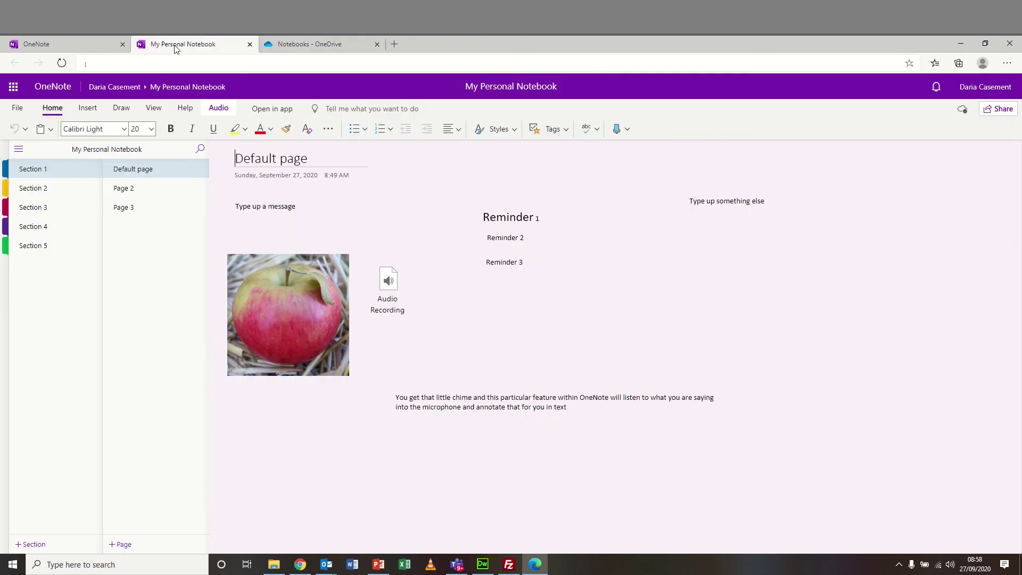
{"action": "left_click", "coordinate": [305, 44]}
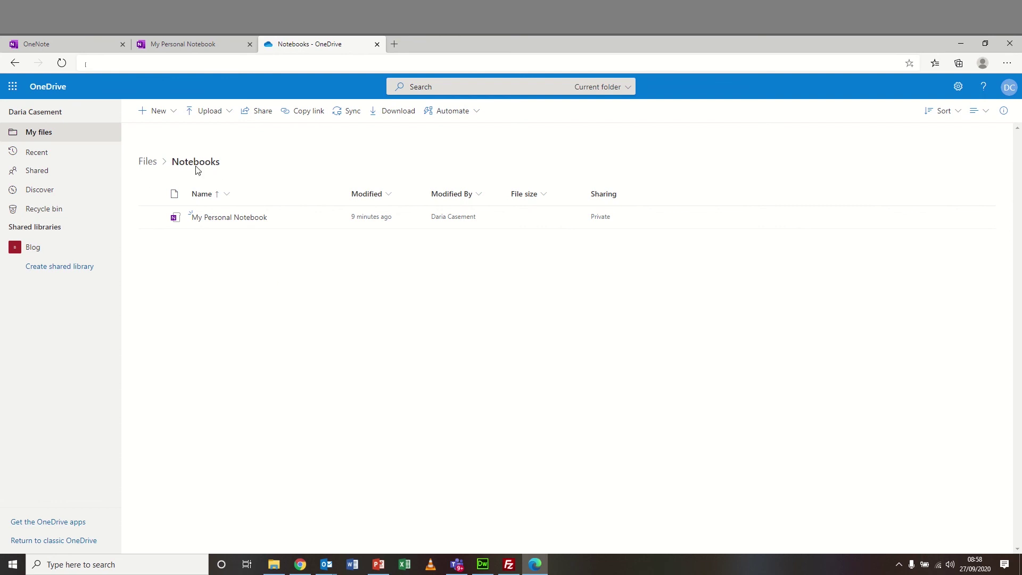
{"action": "left_click", "coordinate": [147, 161]}
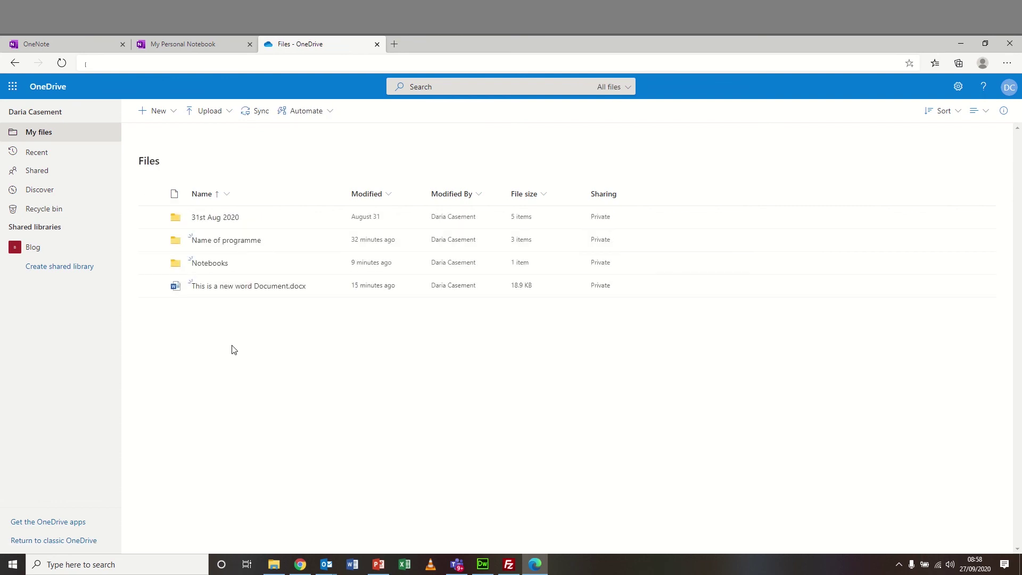